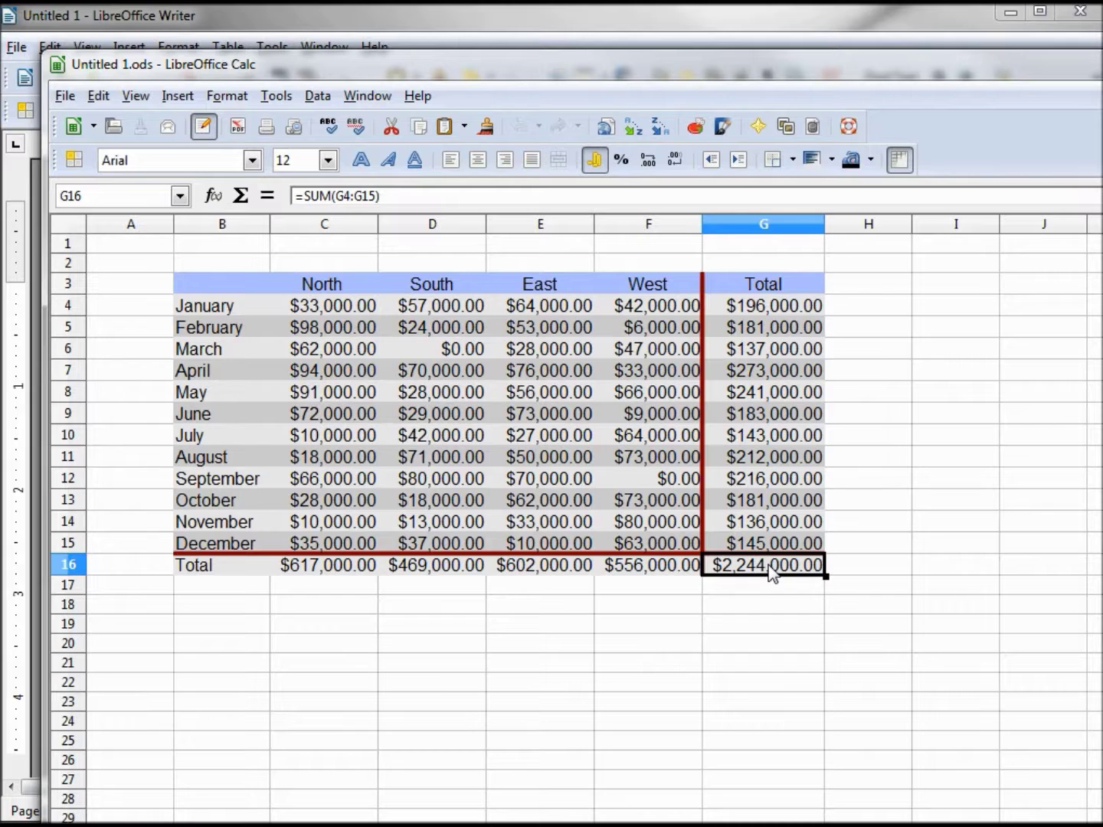
Copy the monthly regional sales range B3:G16 from the Calc spreadsheet and paste it below the income table in the Writer document
left_click_drag(213, 284, 747, 567)
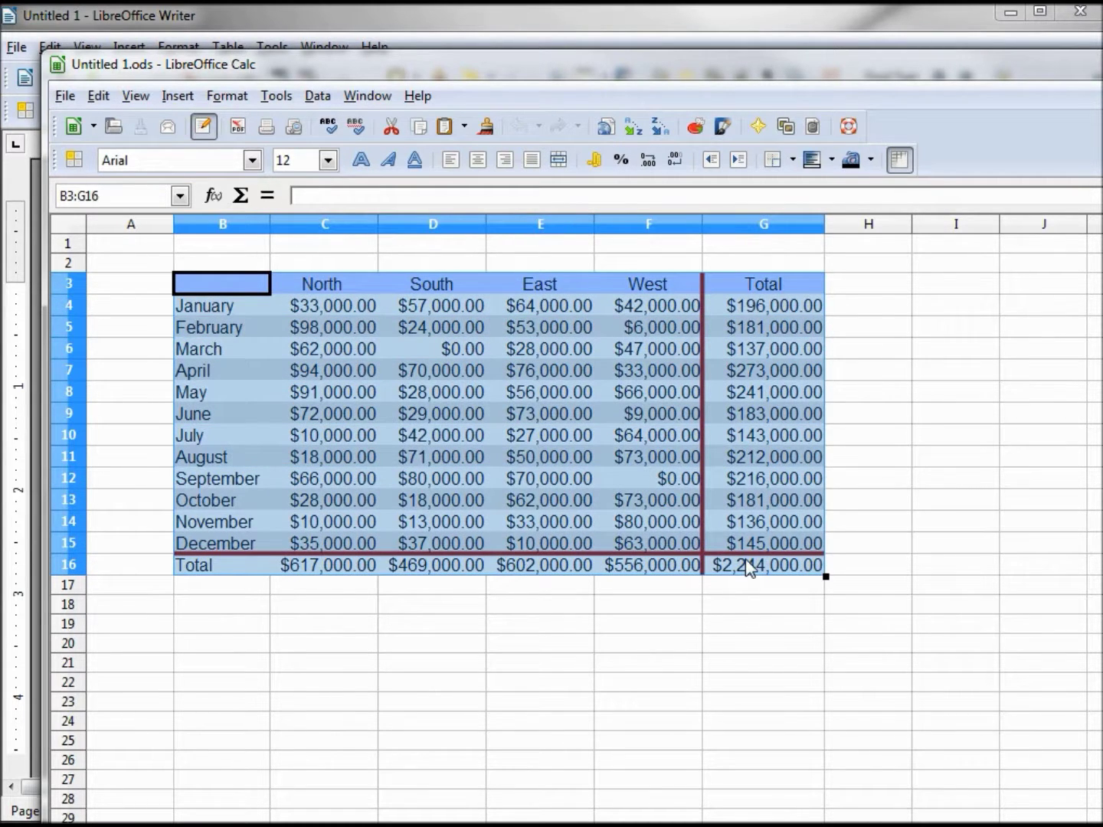
right_click(485, 412)
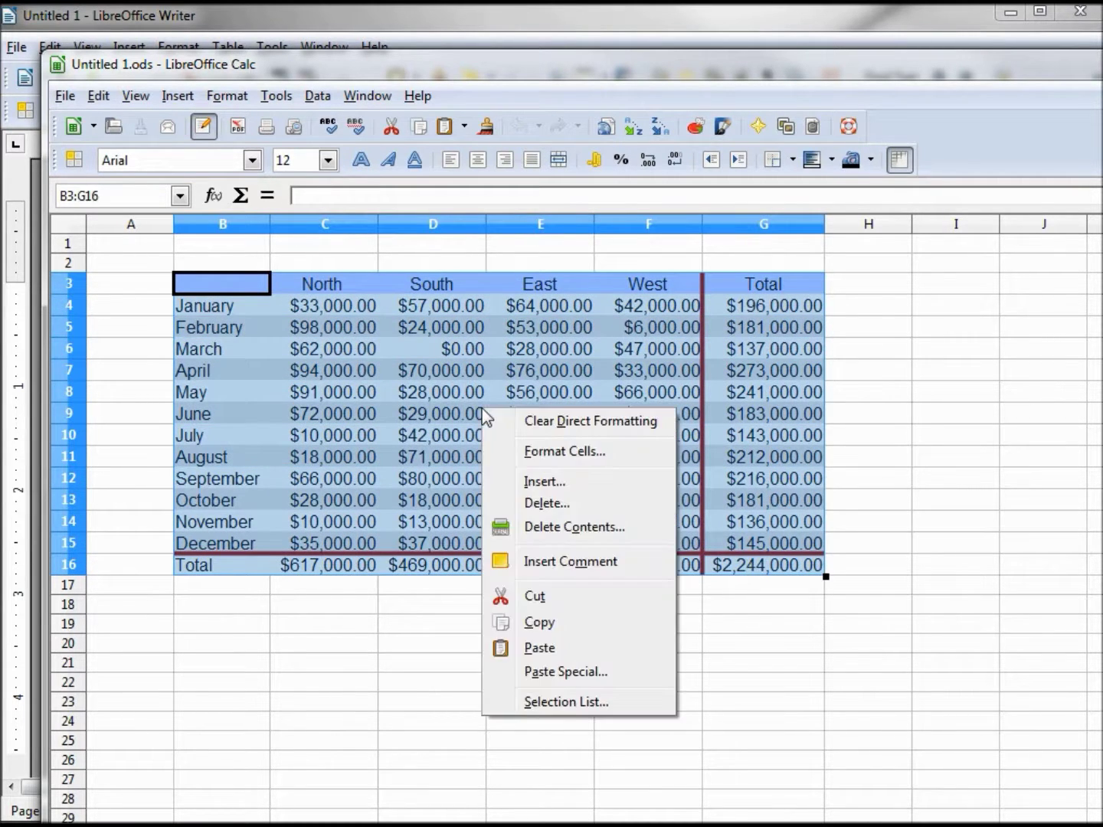
left_click(563, 622)
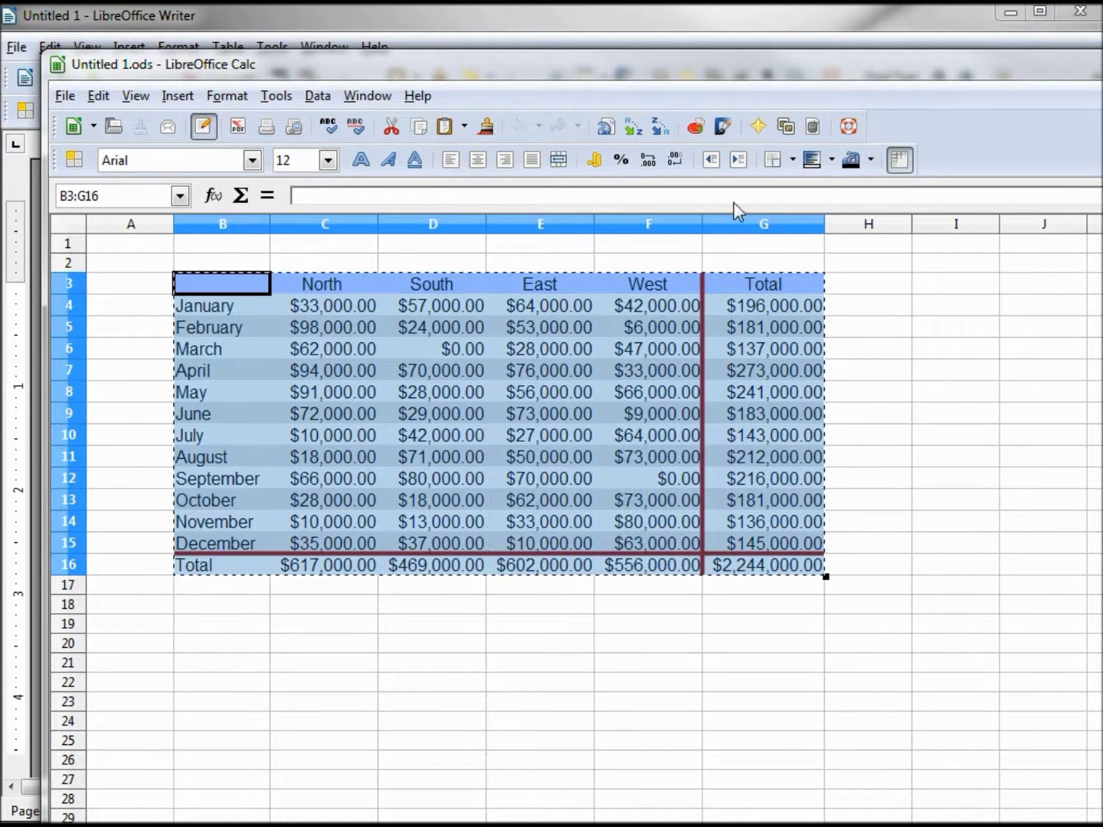
left_click(677, 15)
key("Return")
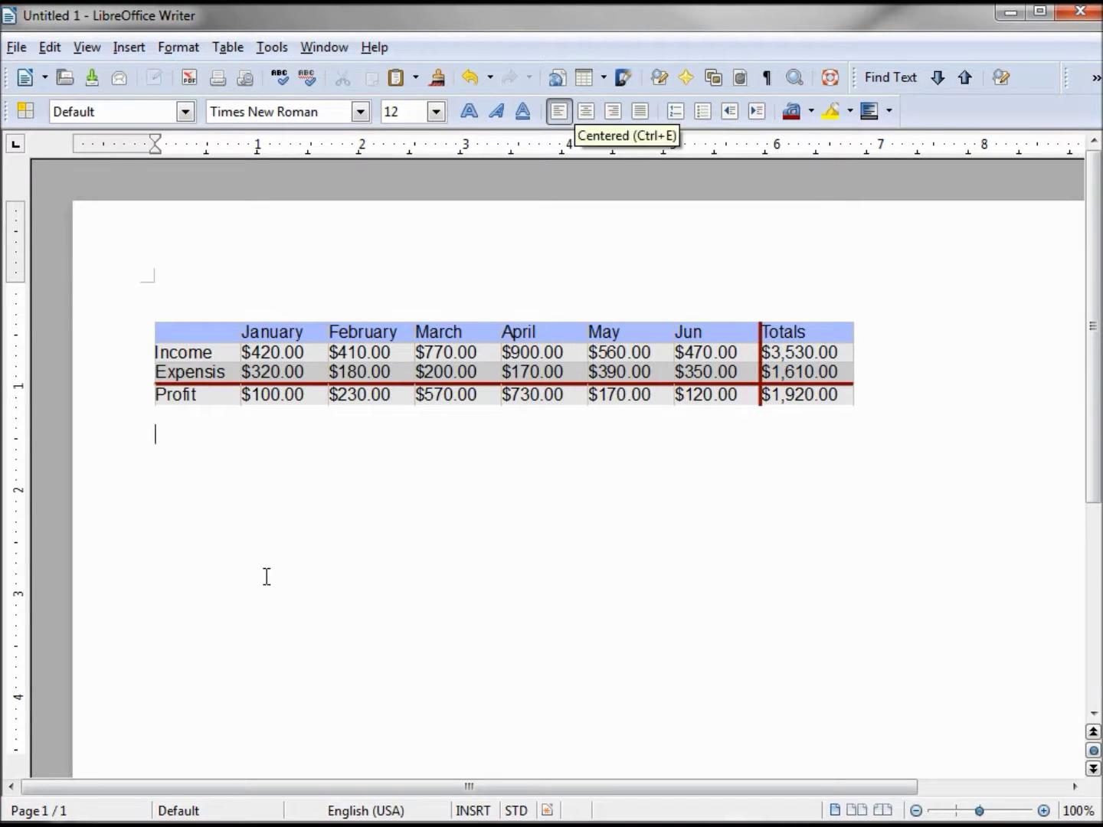
key("ctrl+v")
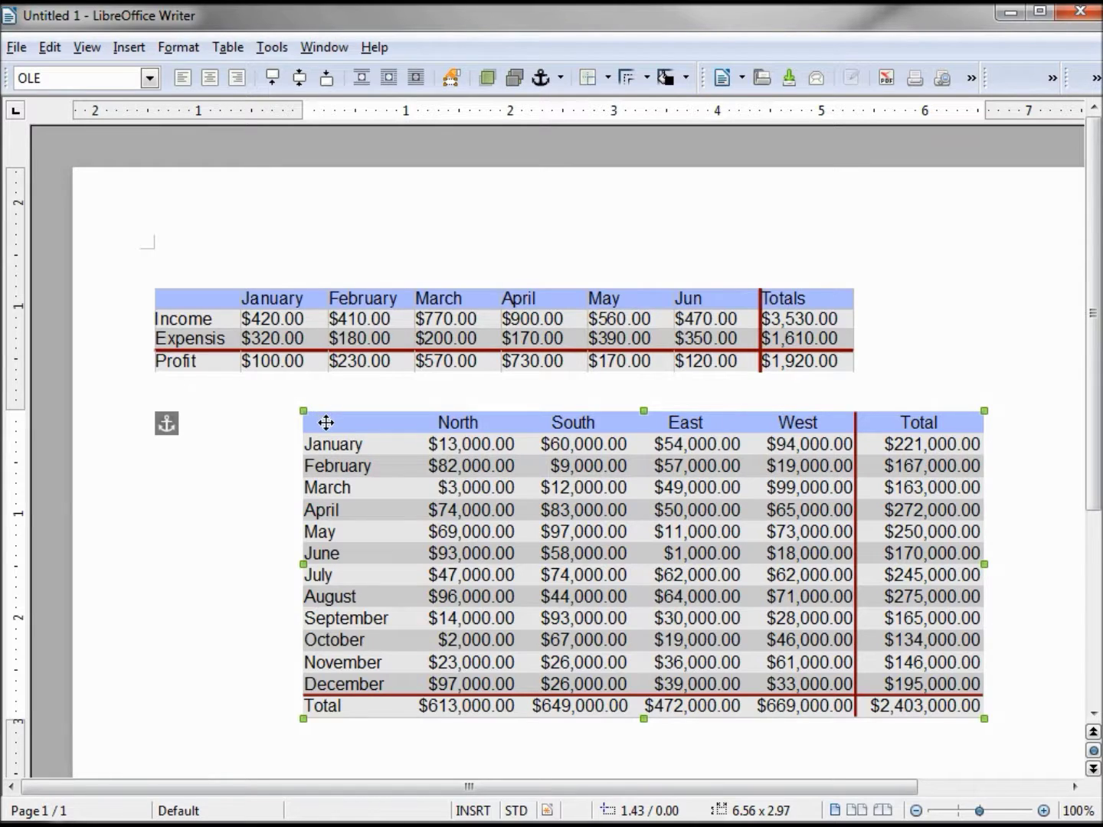
Move the pasted regional table closer to the page's left margin and resize it to about 6.54 x 2.91 inches
left_click_drag(325, 423, 217, 423)
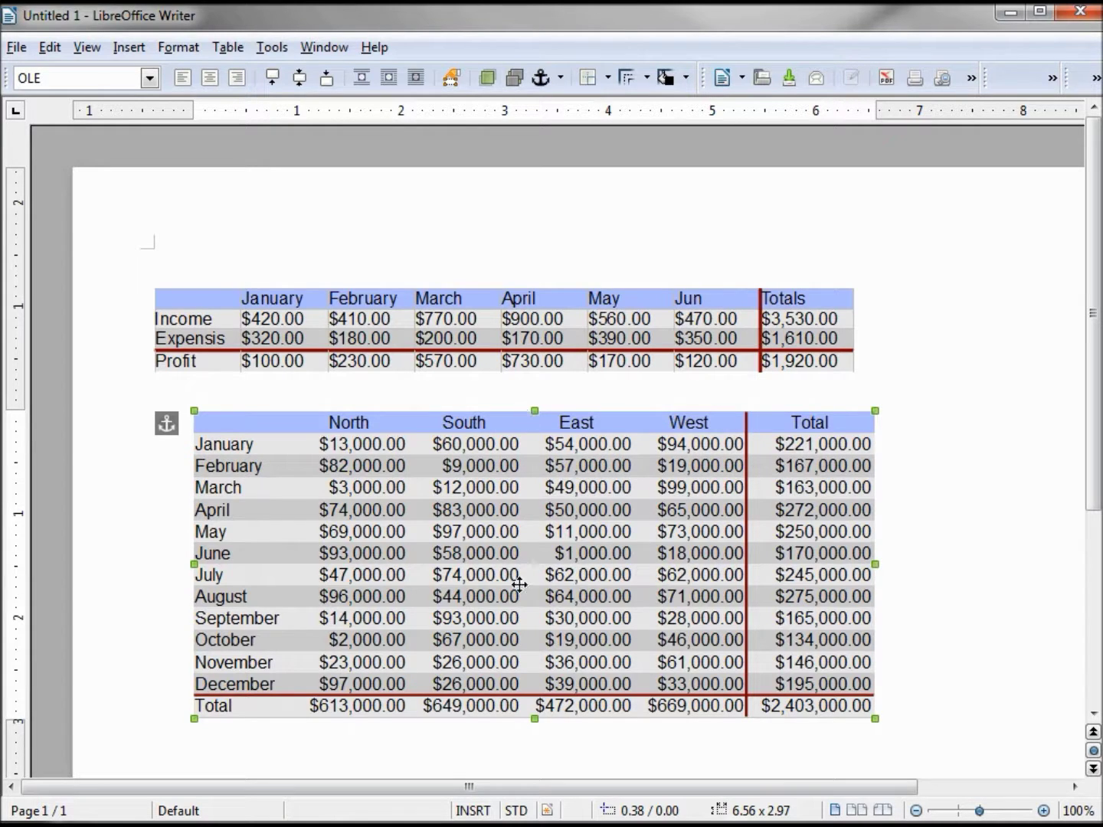
left_click_drag(876, 564, 873, 510)
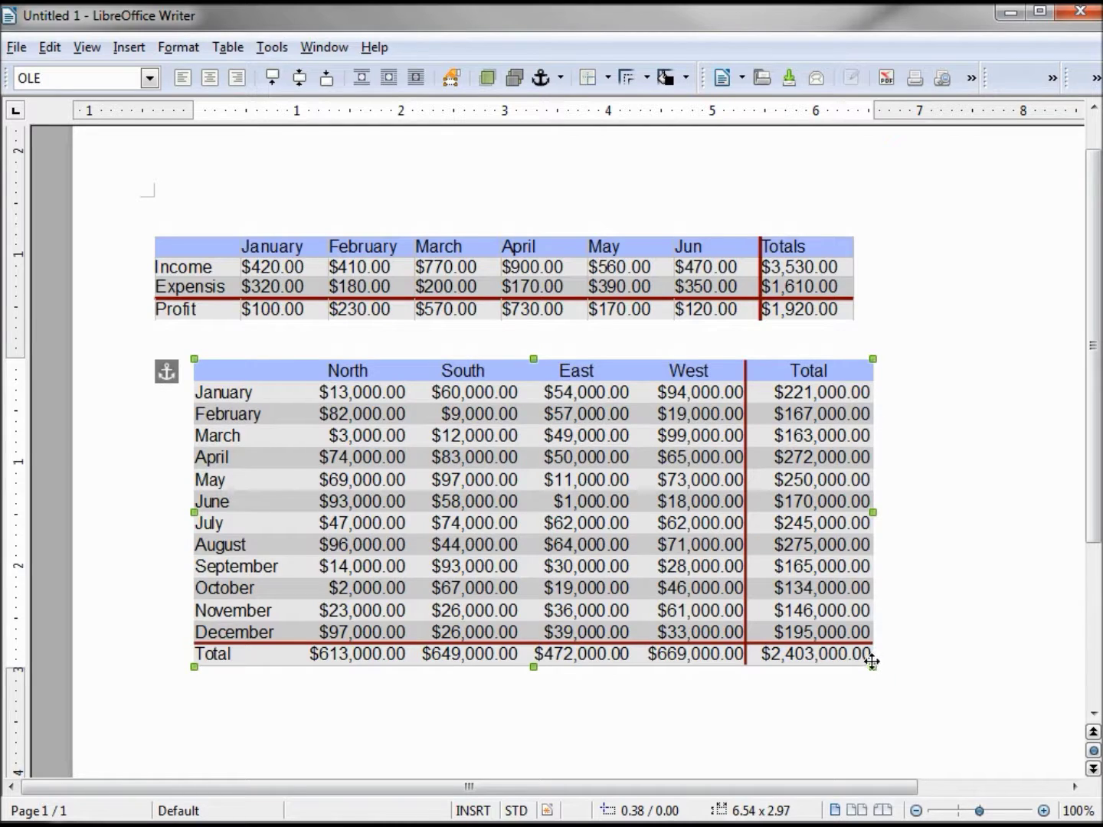
mouse_move(872, 663)
left_mouse_down()
mouse_move(937, 705)
mouse_move(874, 662)
left_mouse_up()
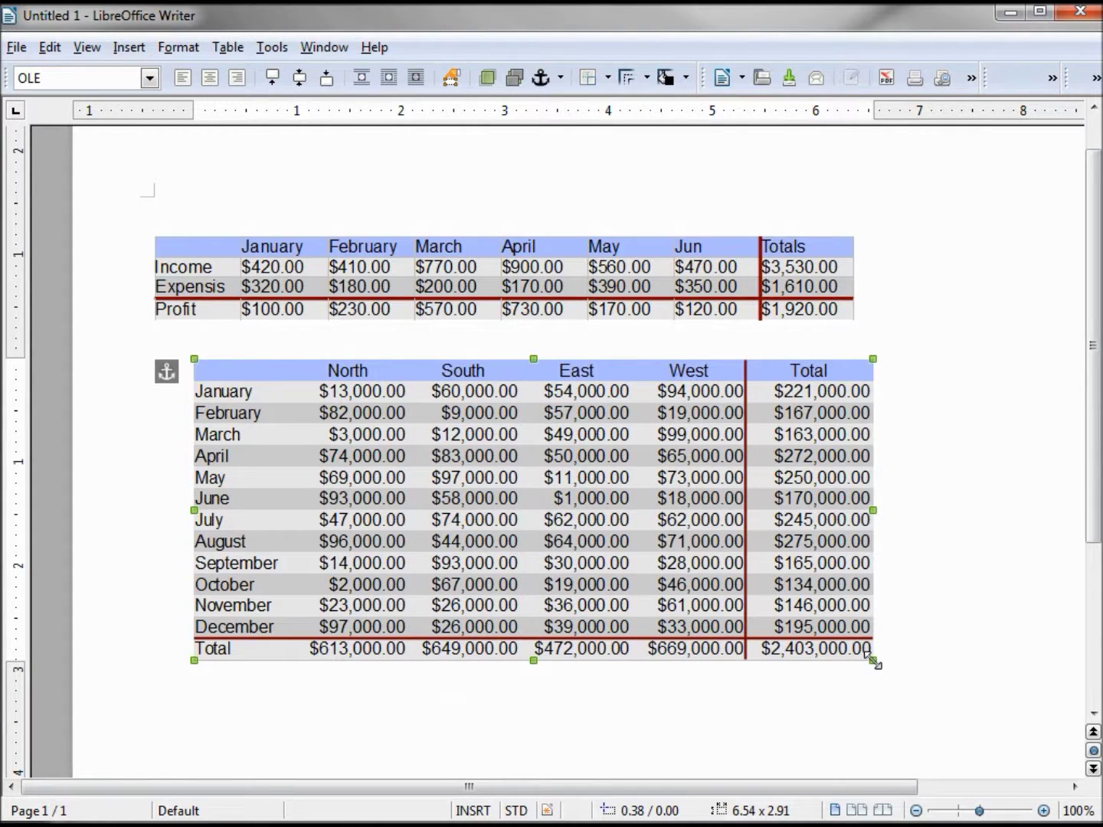
Edit the embedded regional table to set February's West value in F5 to 4000, and return to the document
double_click(549, 488)
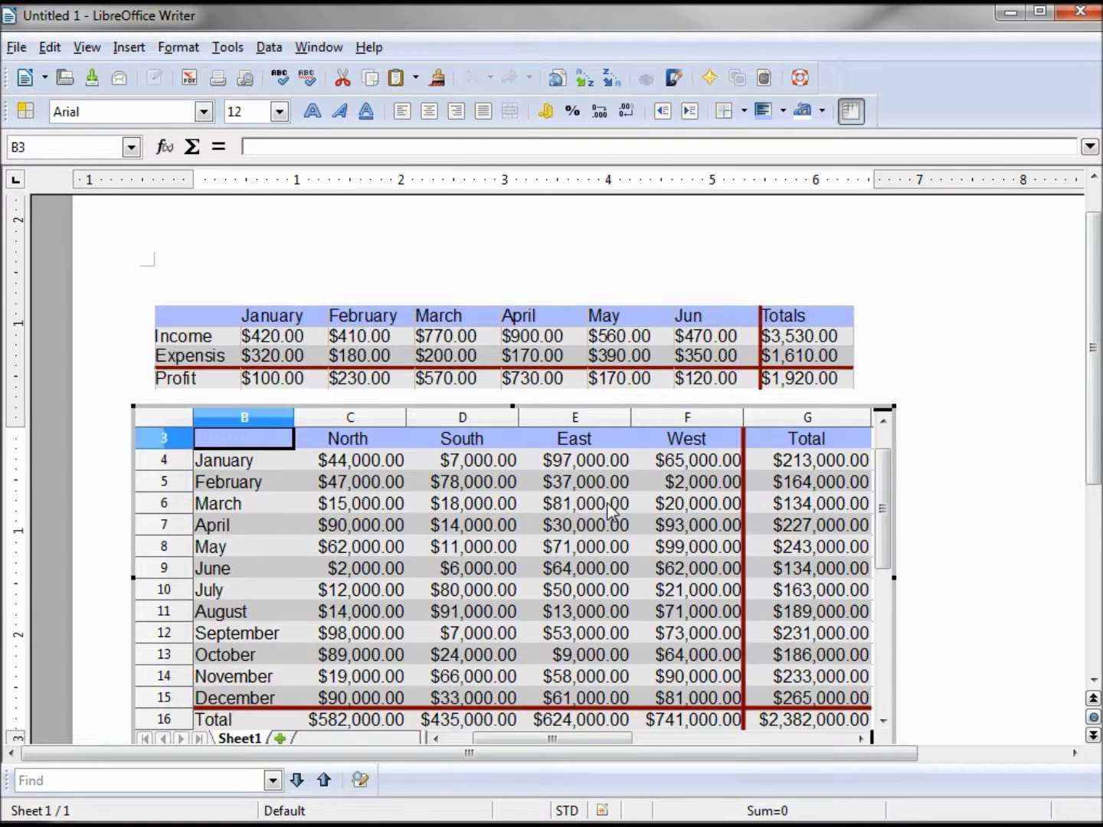
left_click(696, 486)
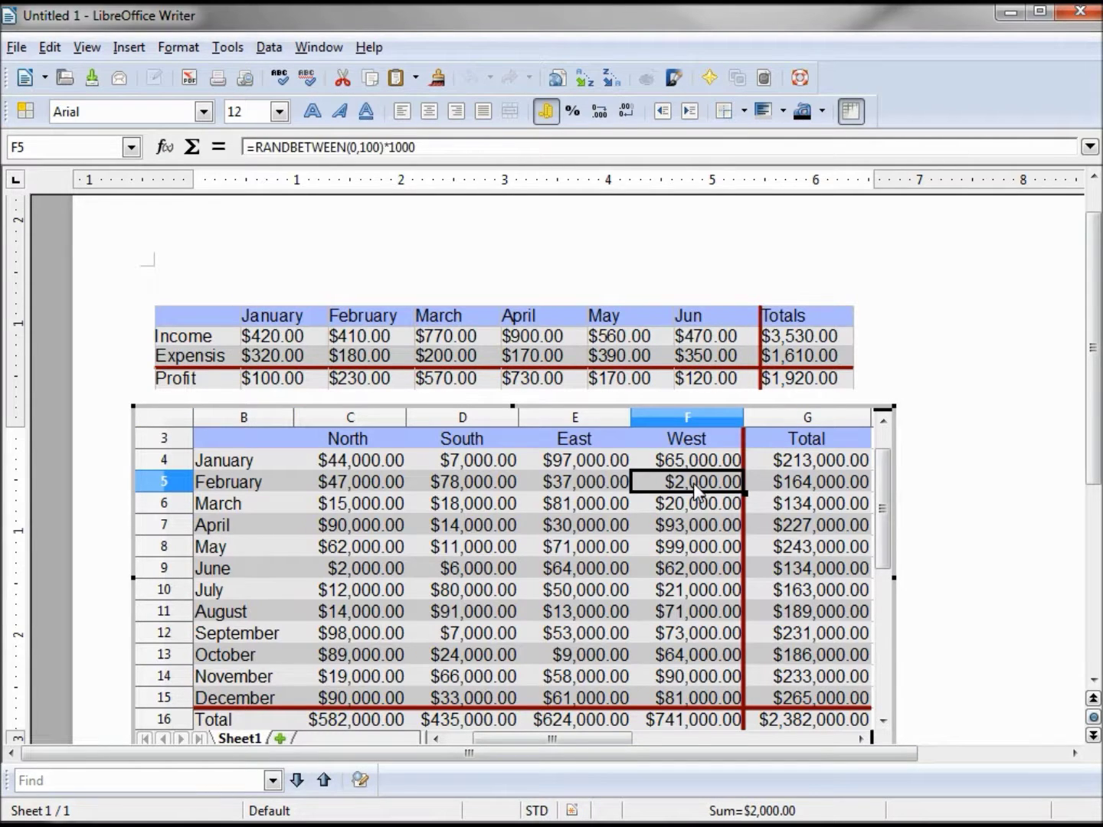
type("4000")
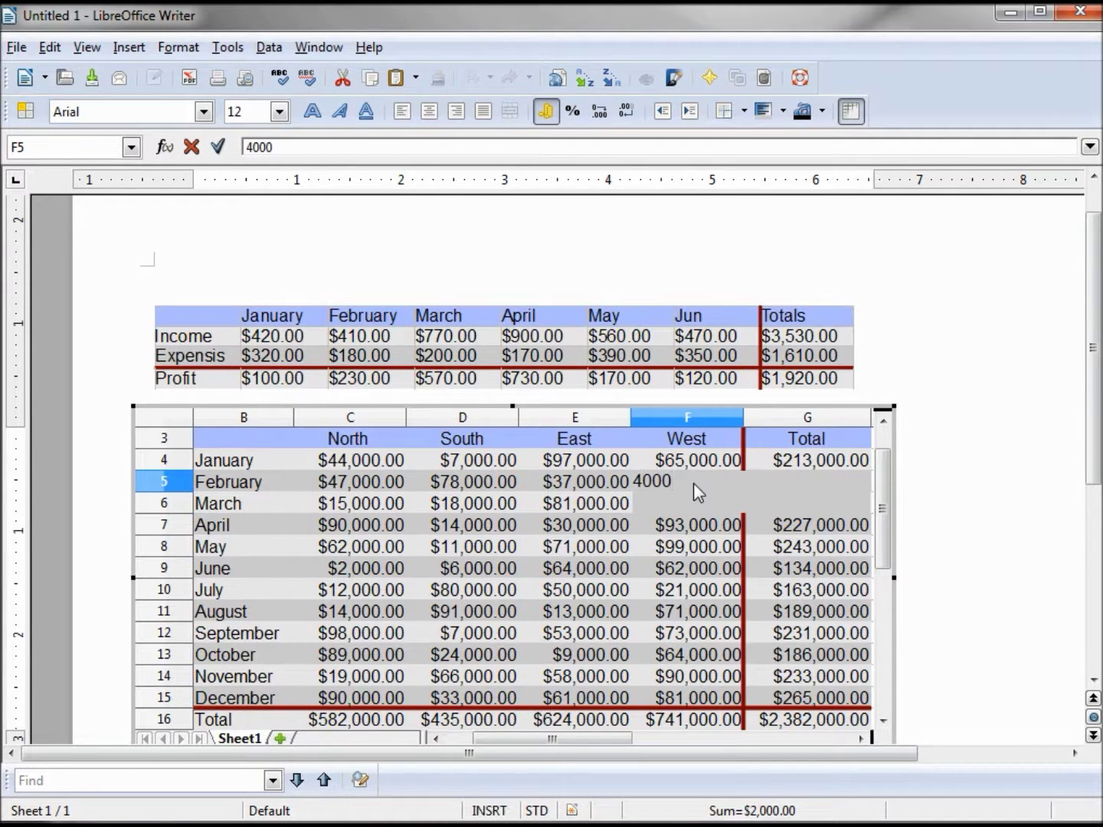
key("Return")
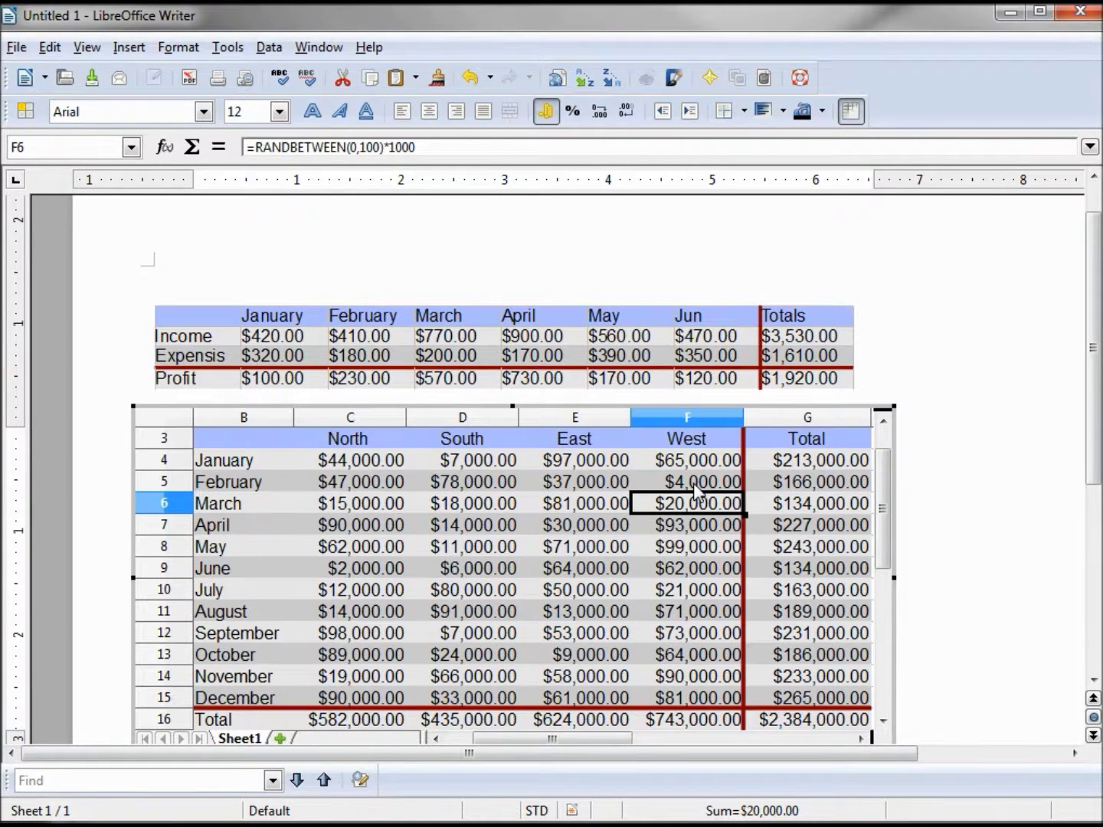
key("ctrl+Home")
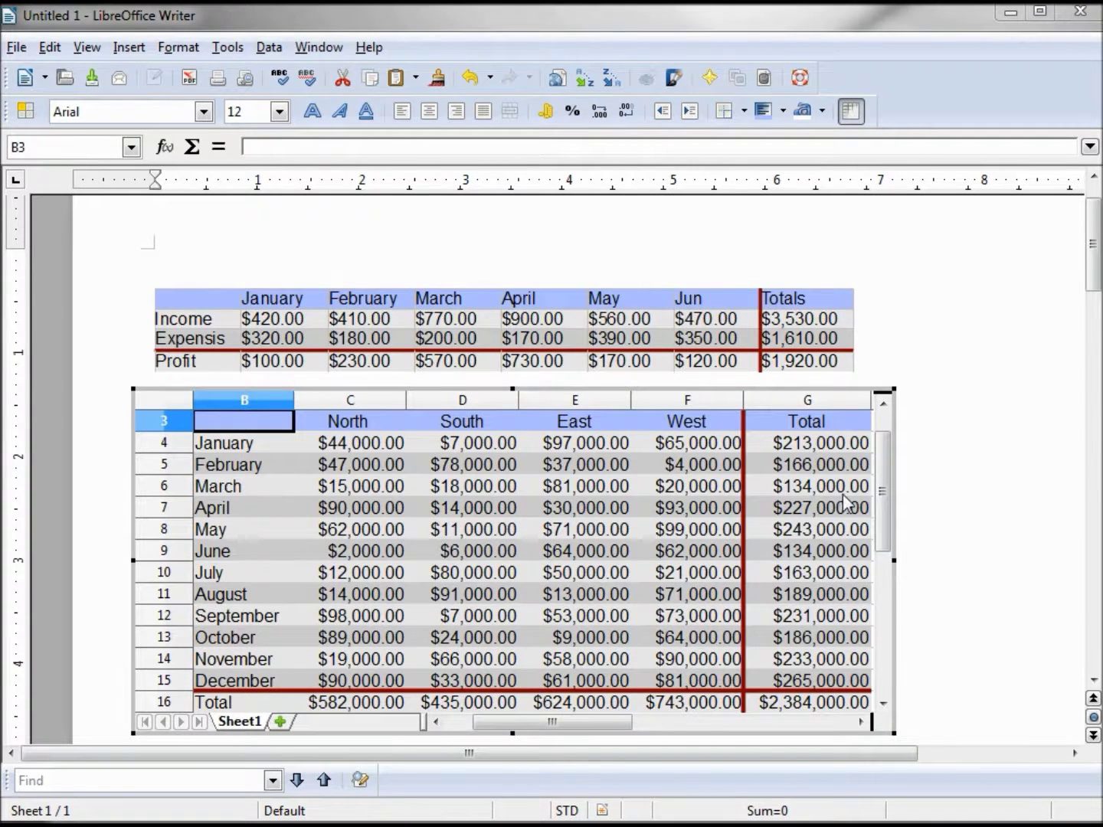
key("Escape")
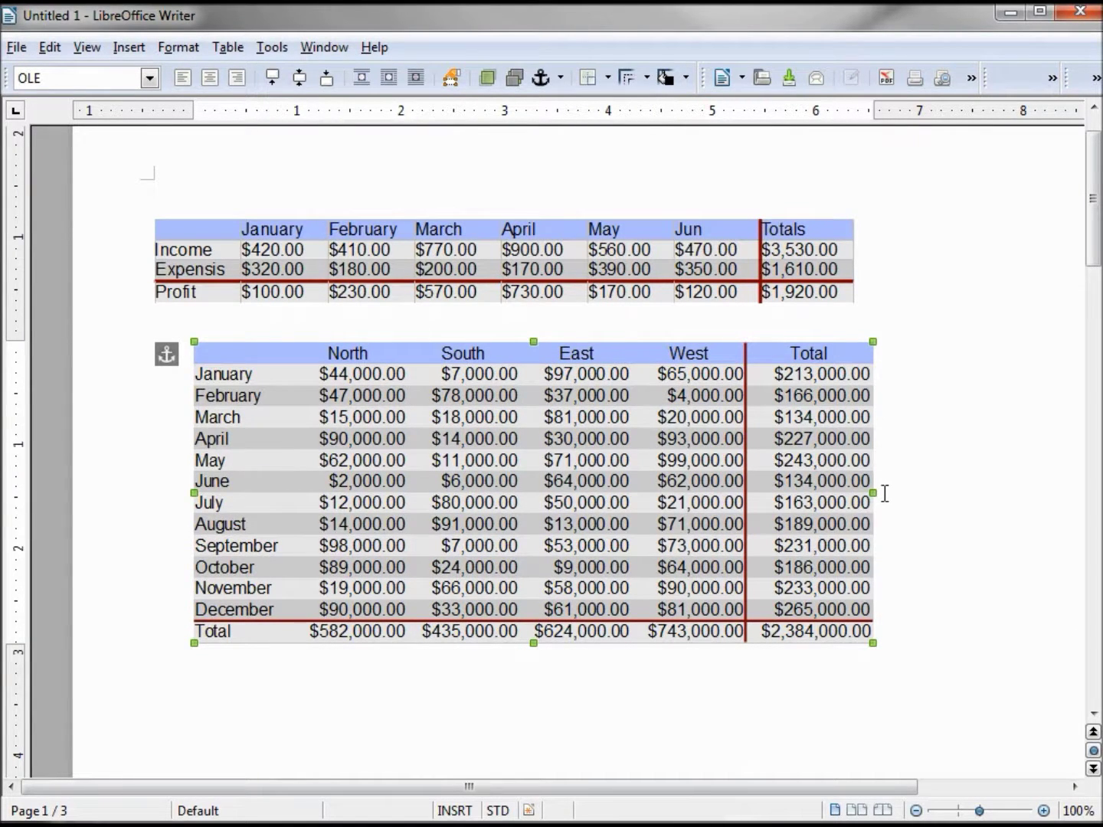
left_click(950, 467)
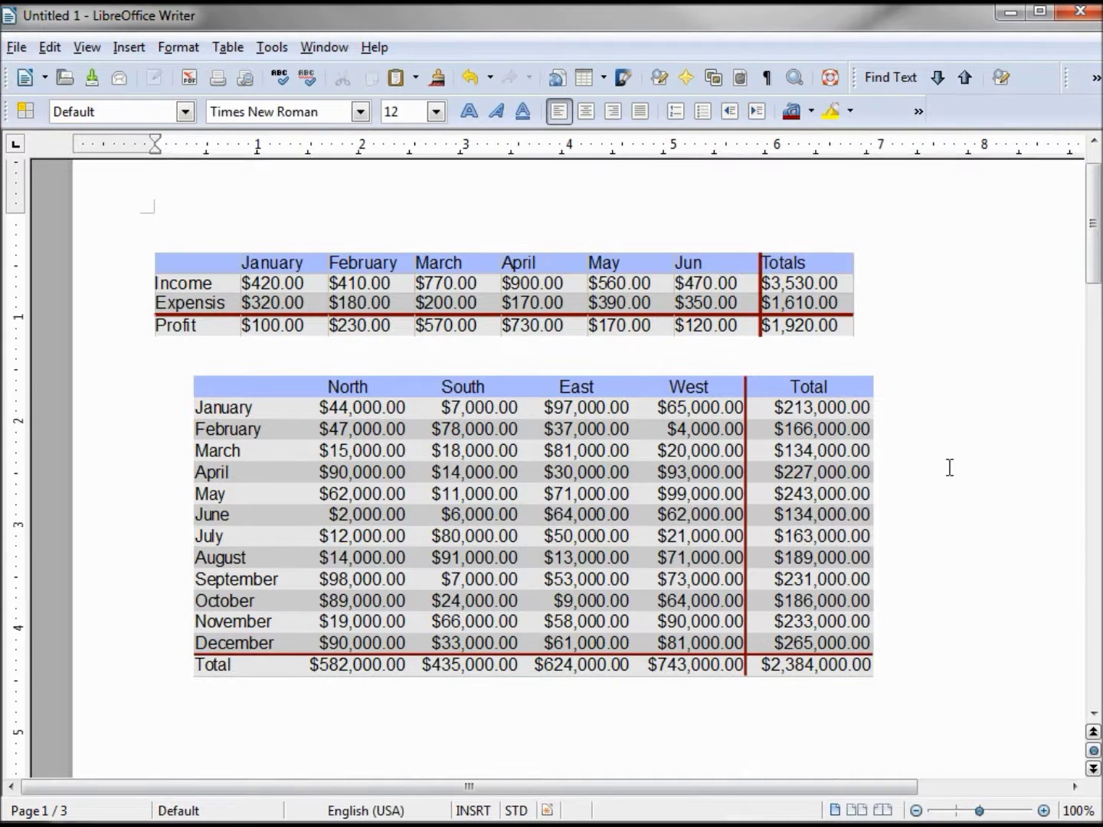
Reopen the embedded regional table for editing and return to the document text
left_click(659, 507)
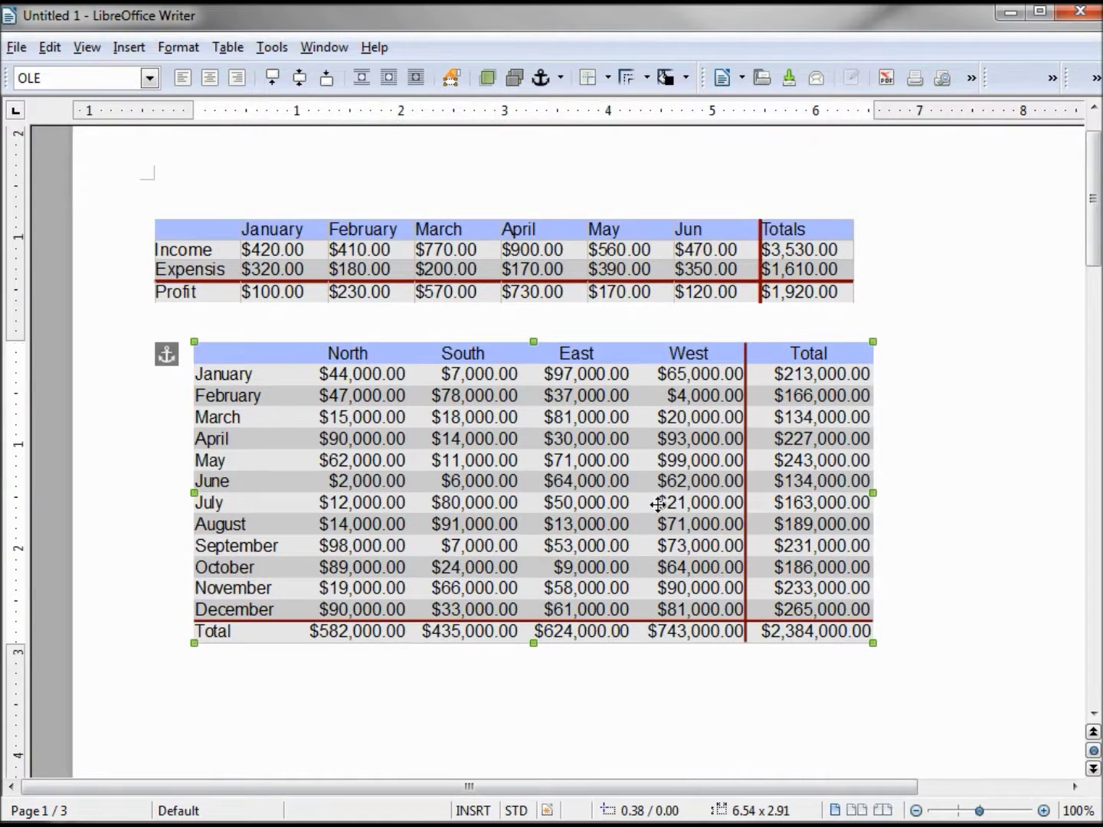
double_click(659, 503)
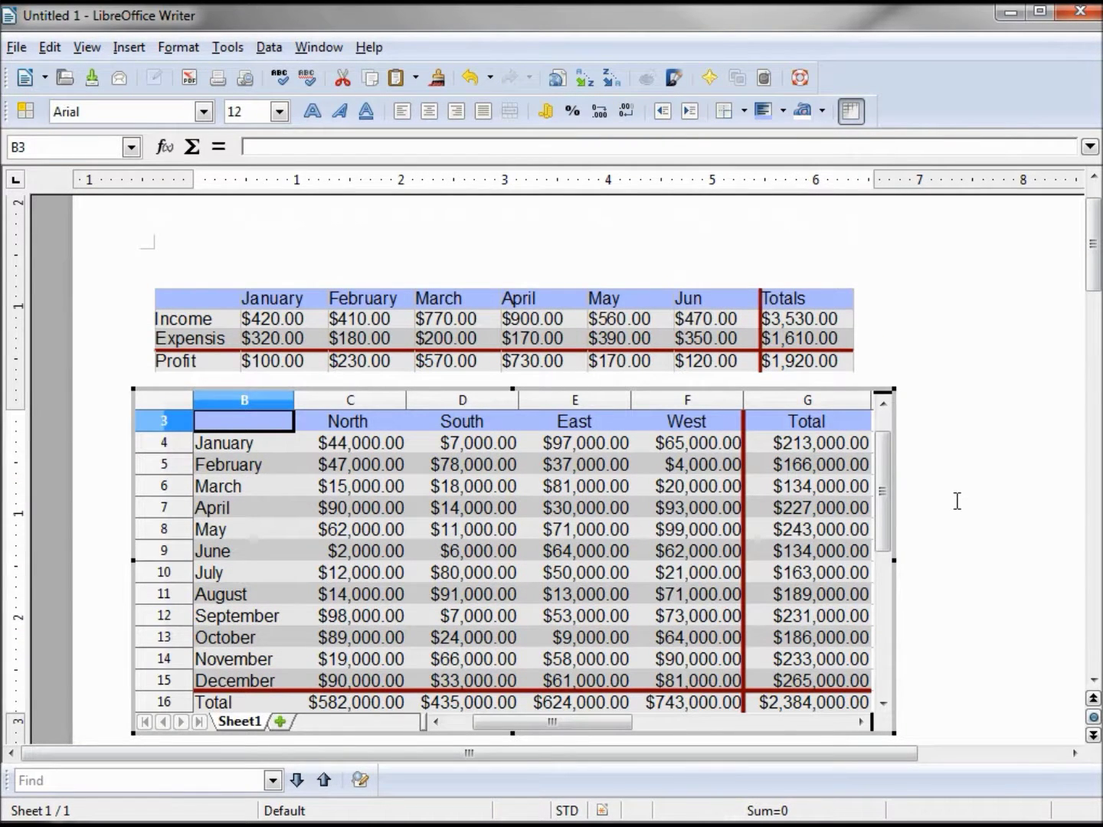
key("Escape")
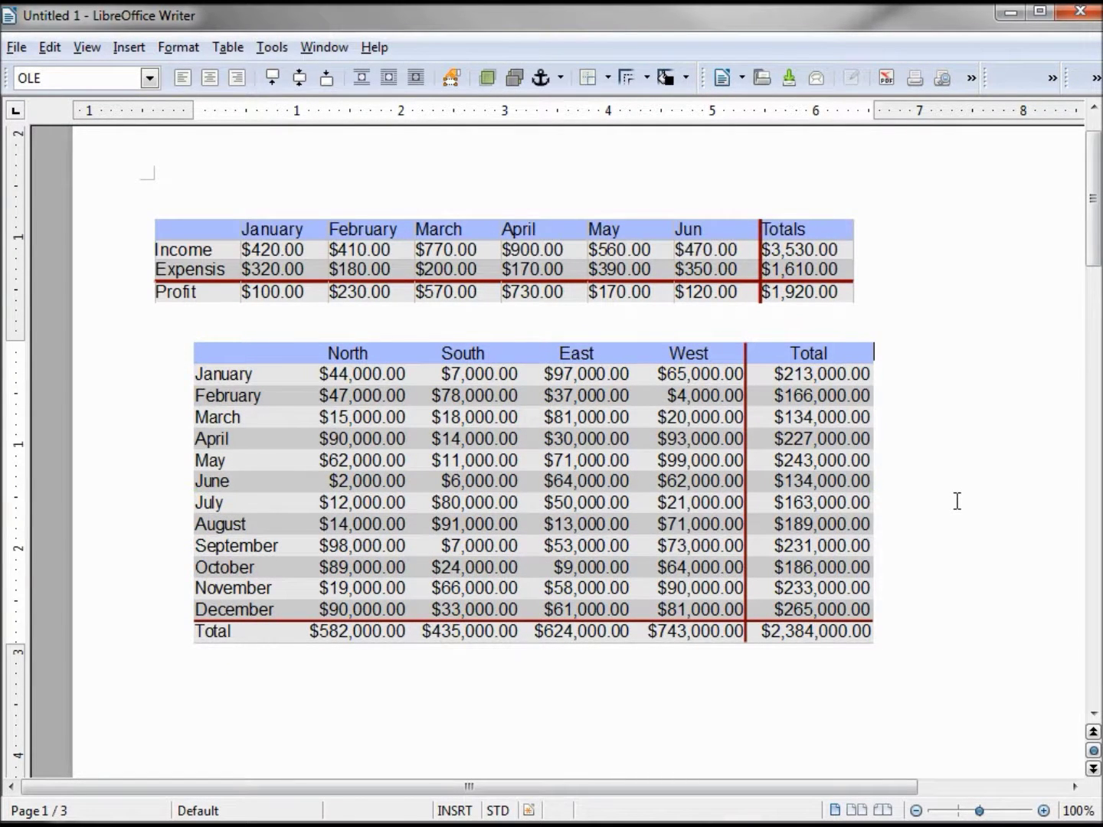
left_click(957, 500)
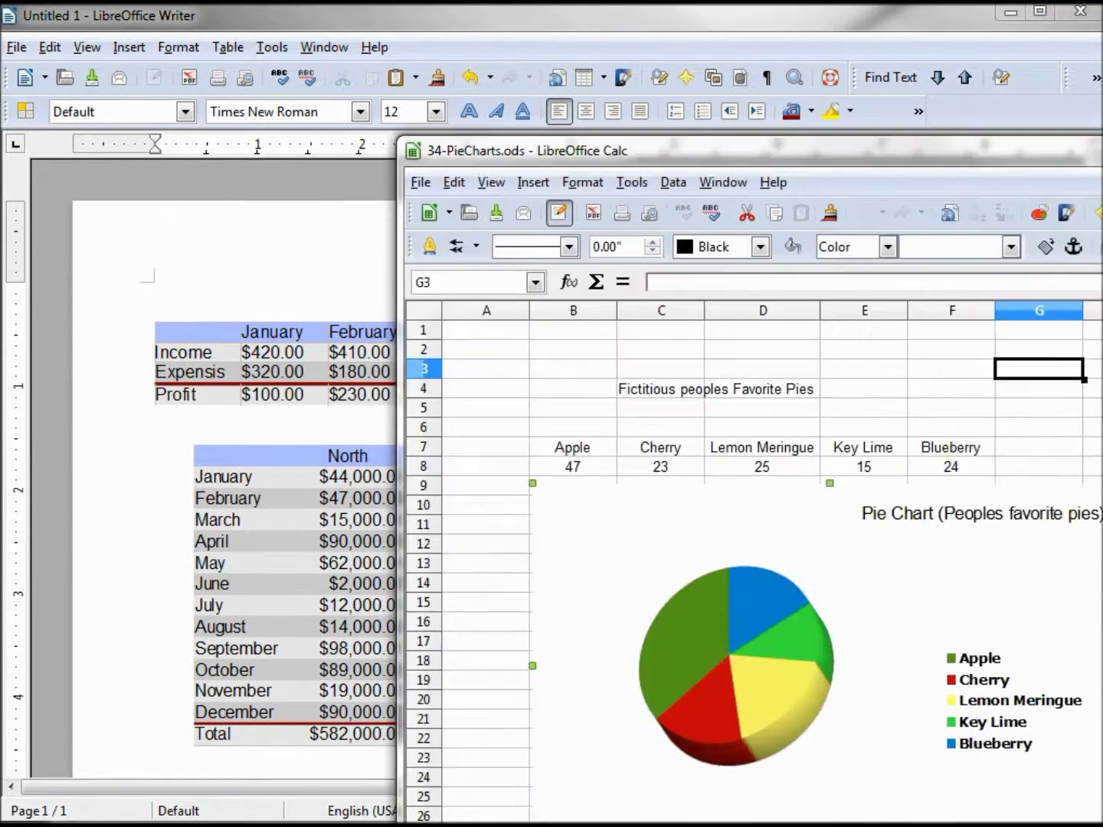
Copy the favorite pies pie chart from the 34-PieCharts.ods spreadsheet
left_click_drag(1102, 171, 1005, 81)
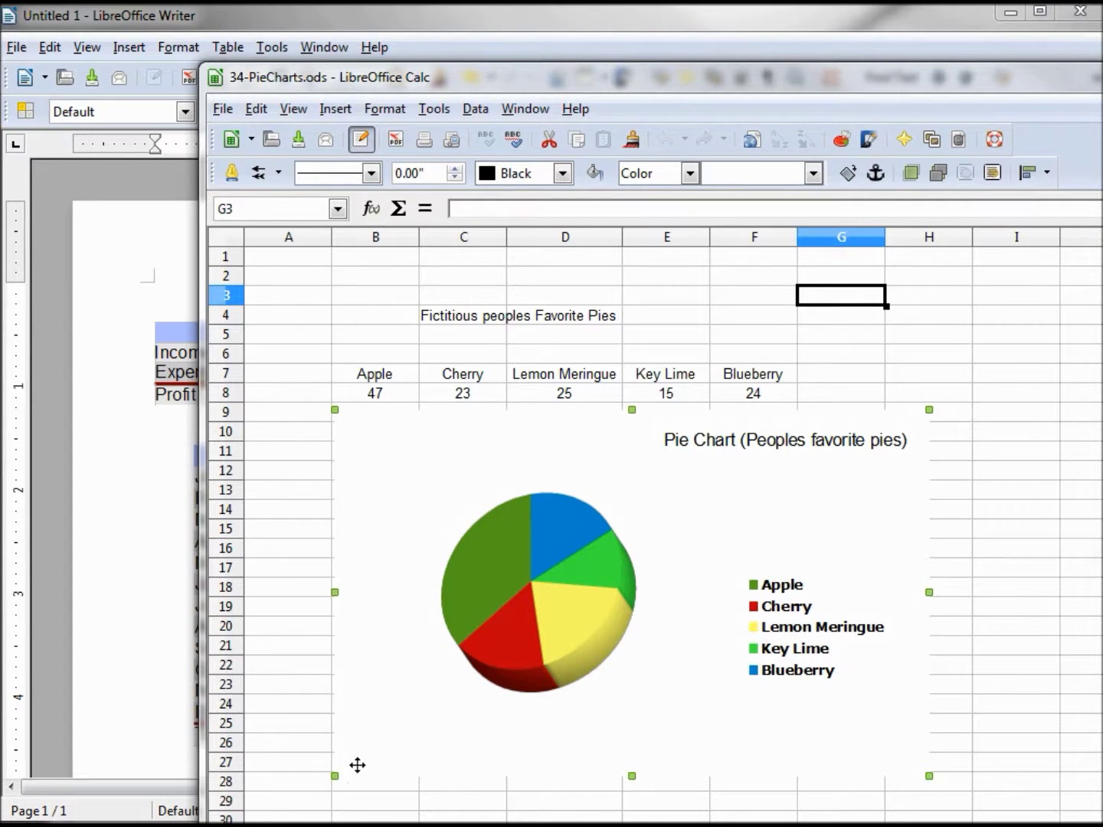
right_click(441, 472)
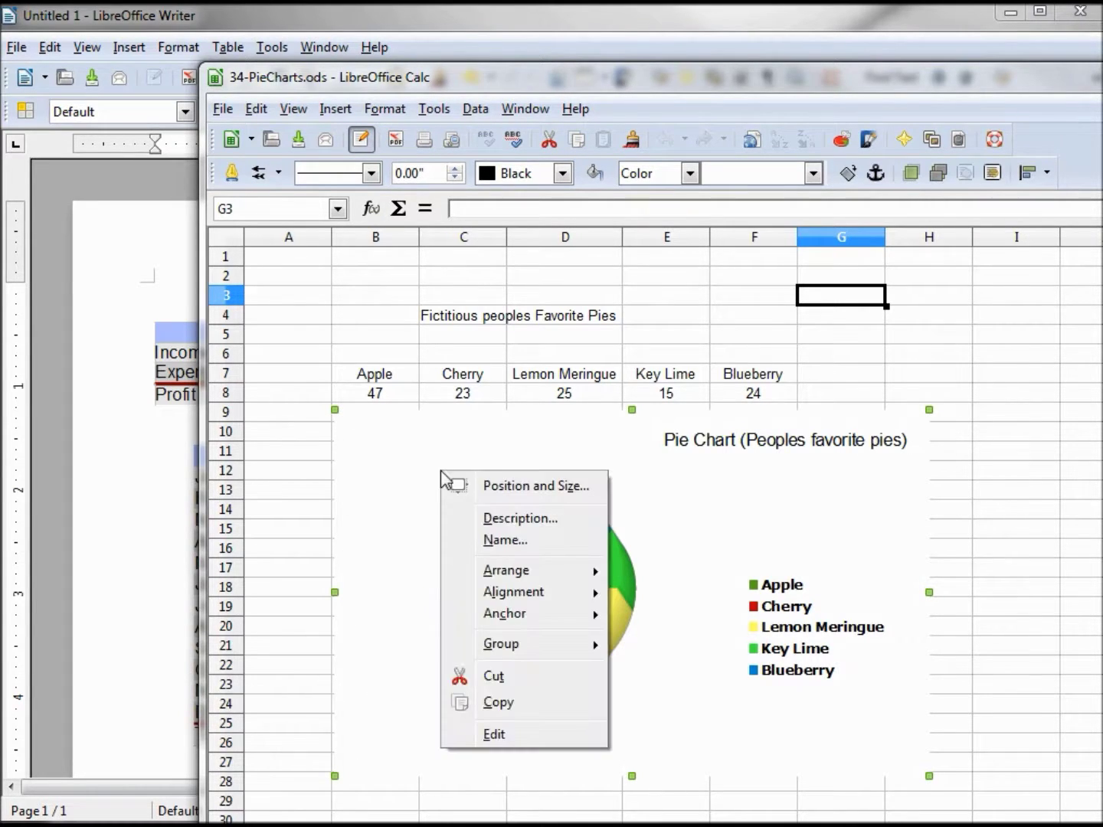
left_click(501, 700)
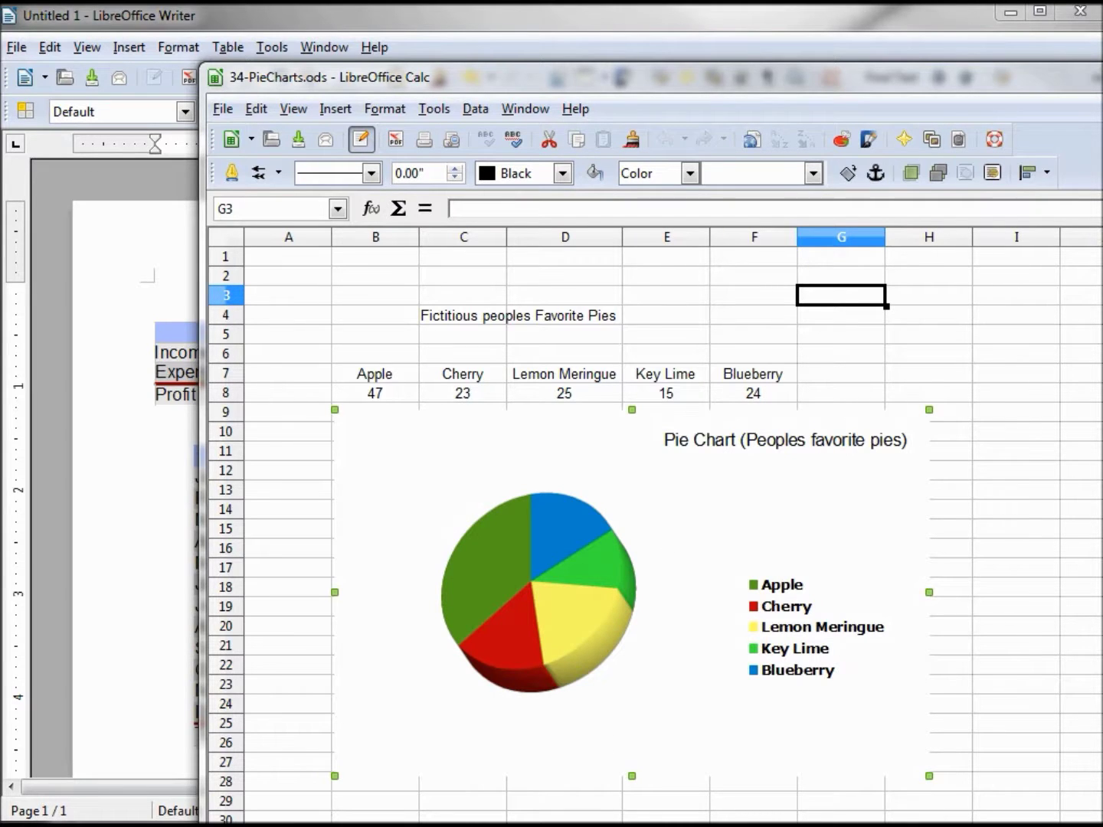
Switch back to the Writer document and insert a page break after the regional table
key("alt+Tab")
left_click_drag(1095, 298, 1087, 388)
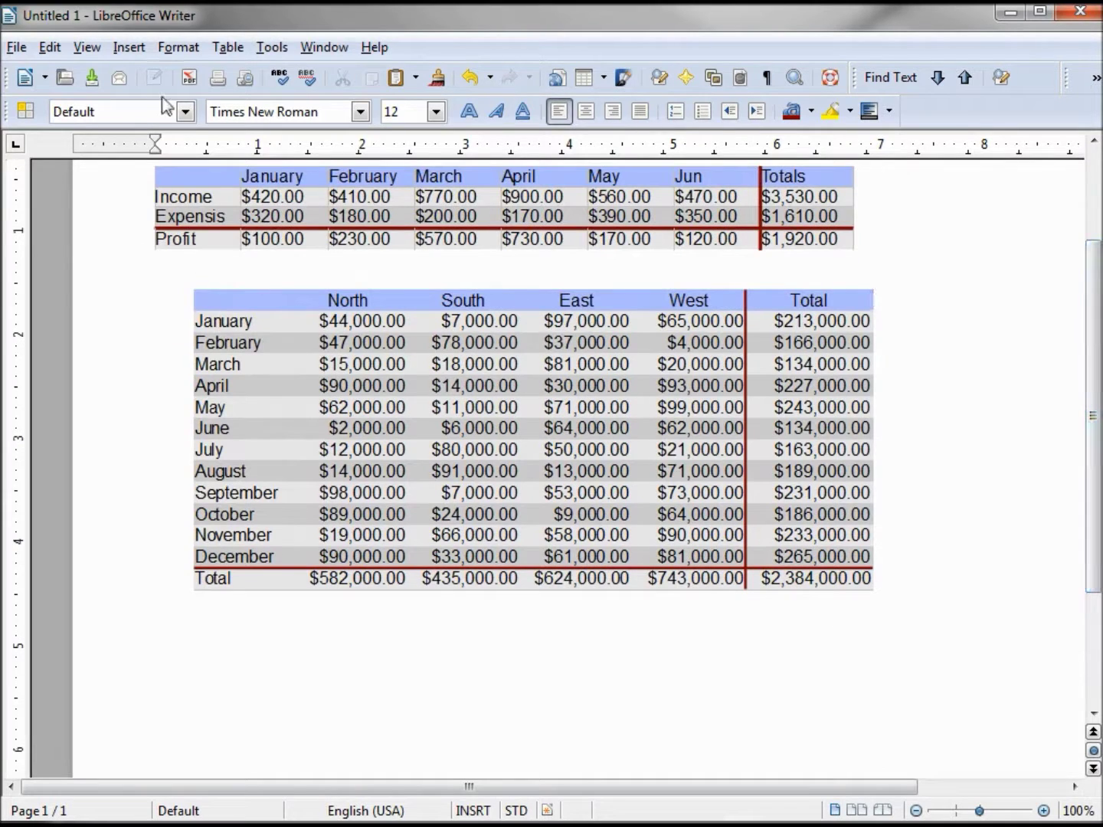
left_click(127, 47)
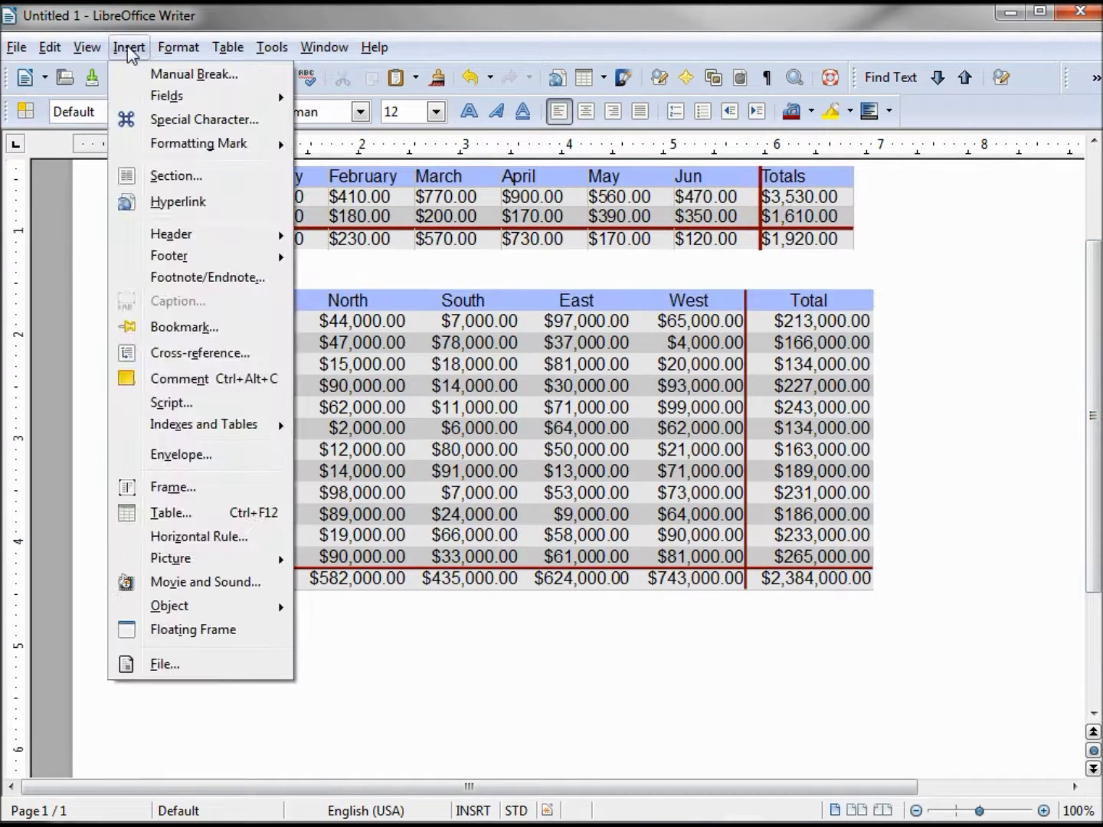
left_click(182, 80)
left_click(905, 393)
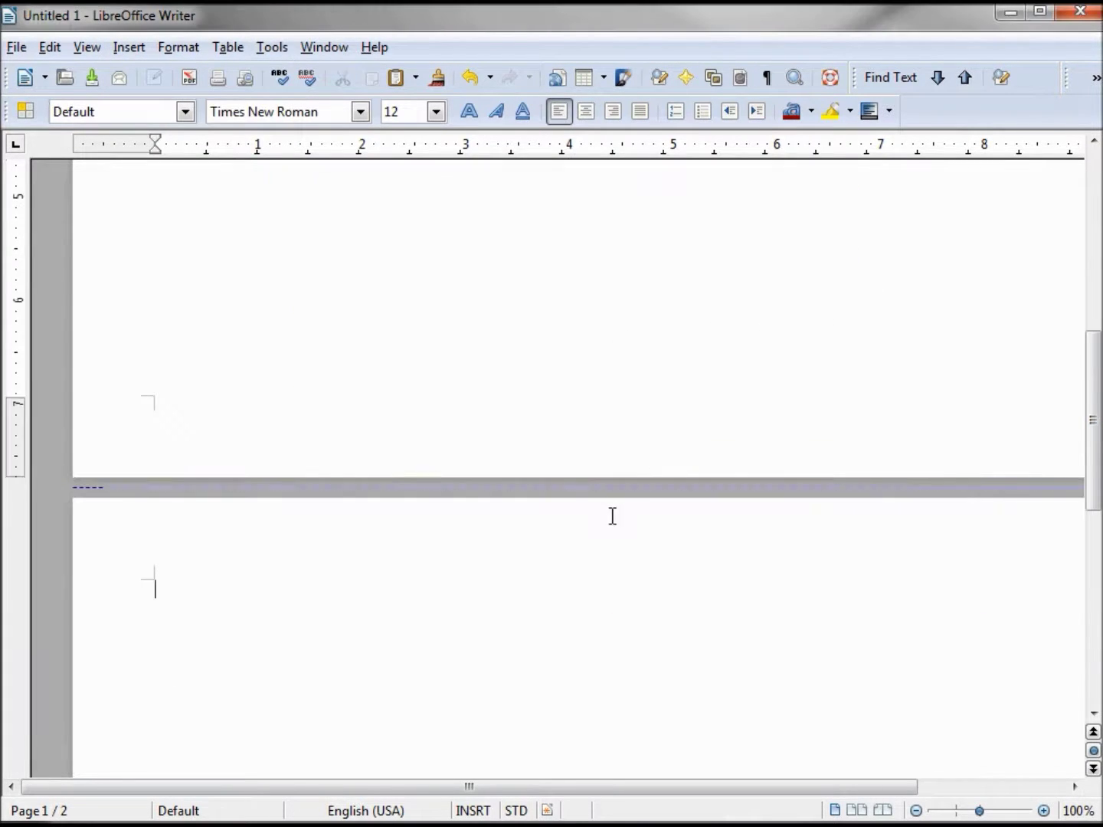
Paste the pie chart onto page 2 and resize it to about 7.87 x 4.33 inches
right_click(166, 601)
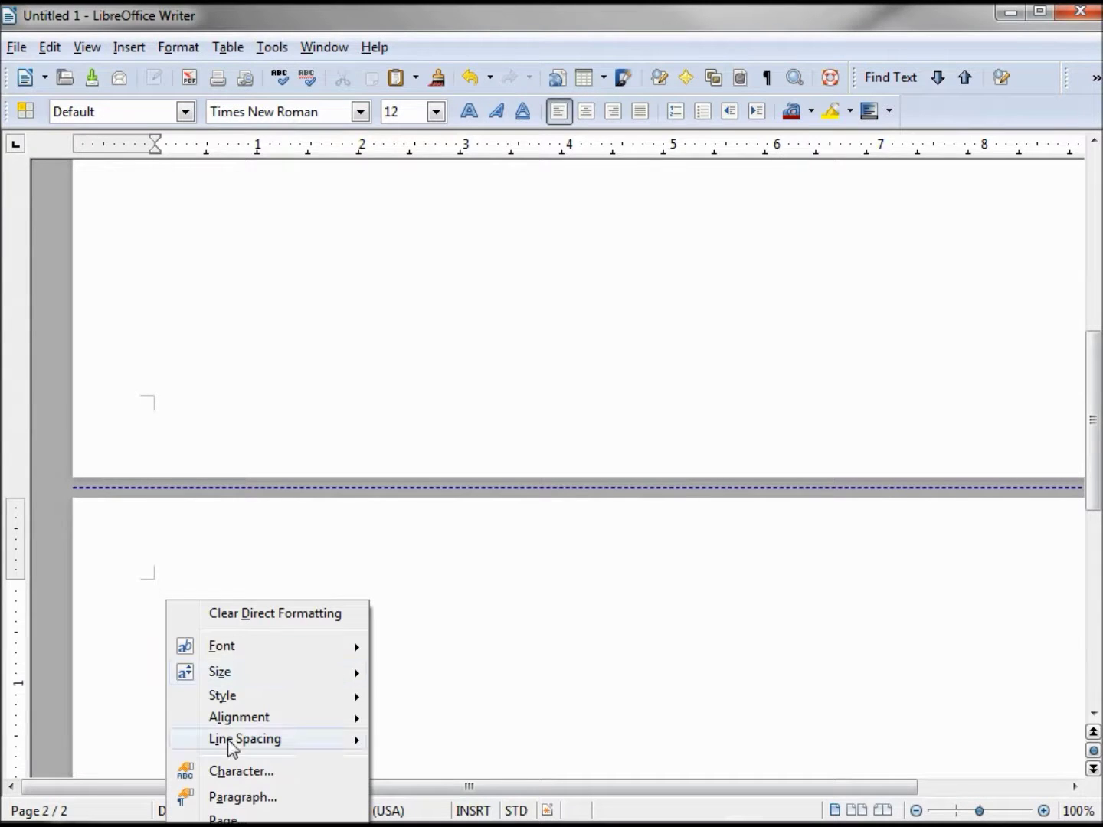
left_click(231, 796)
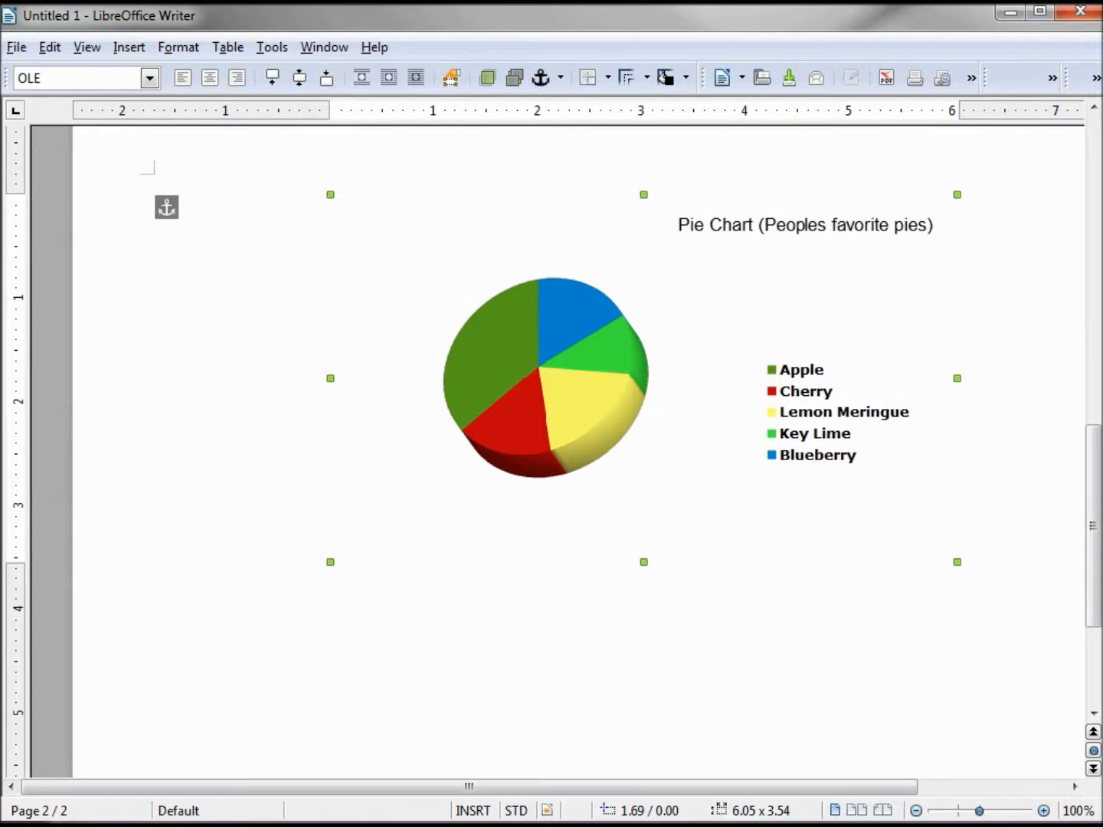
left_click_drag(330, 562, 145, 693)
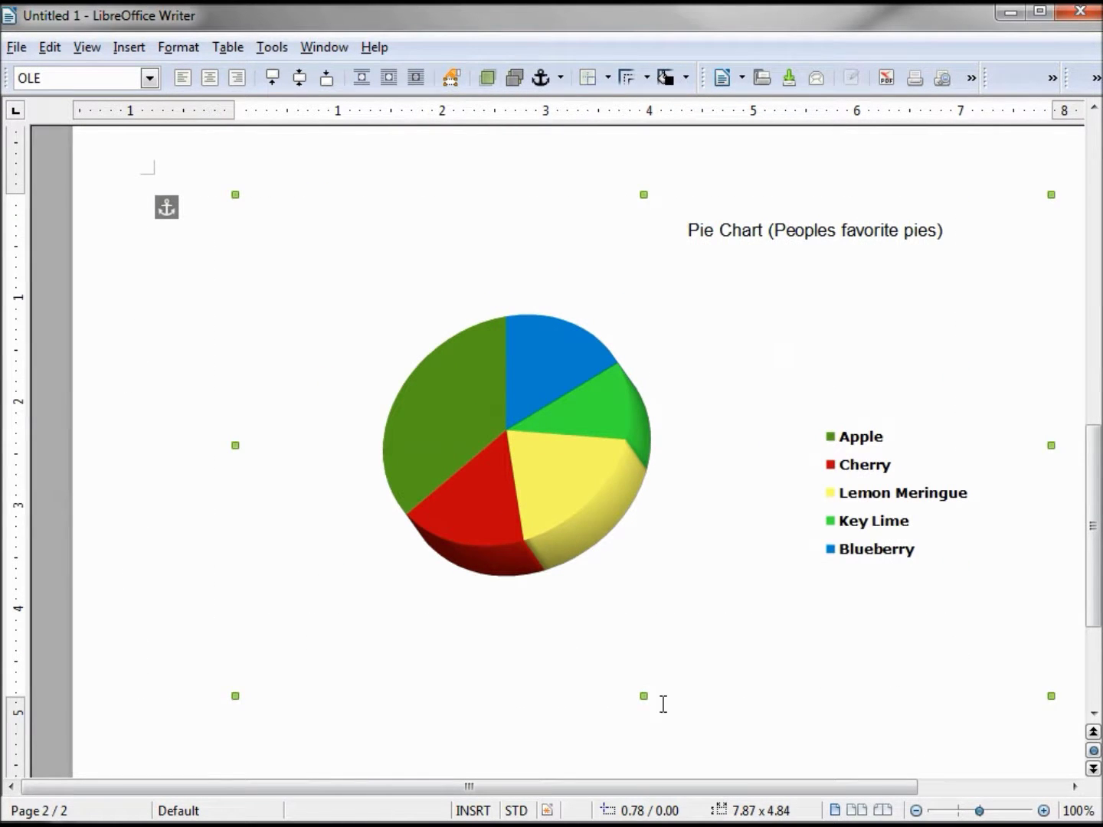
left_click_drag(640, 699, 643, 643)
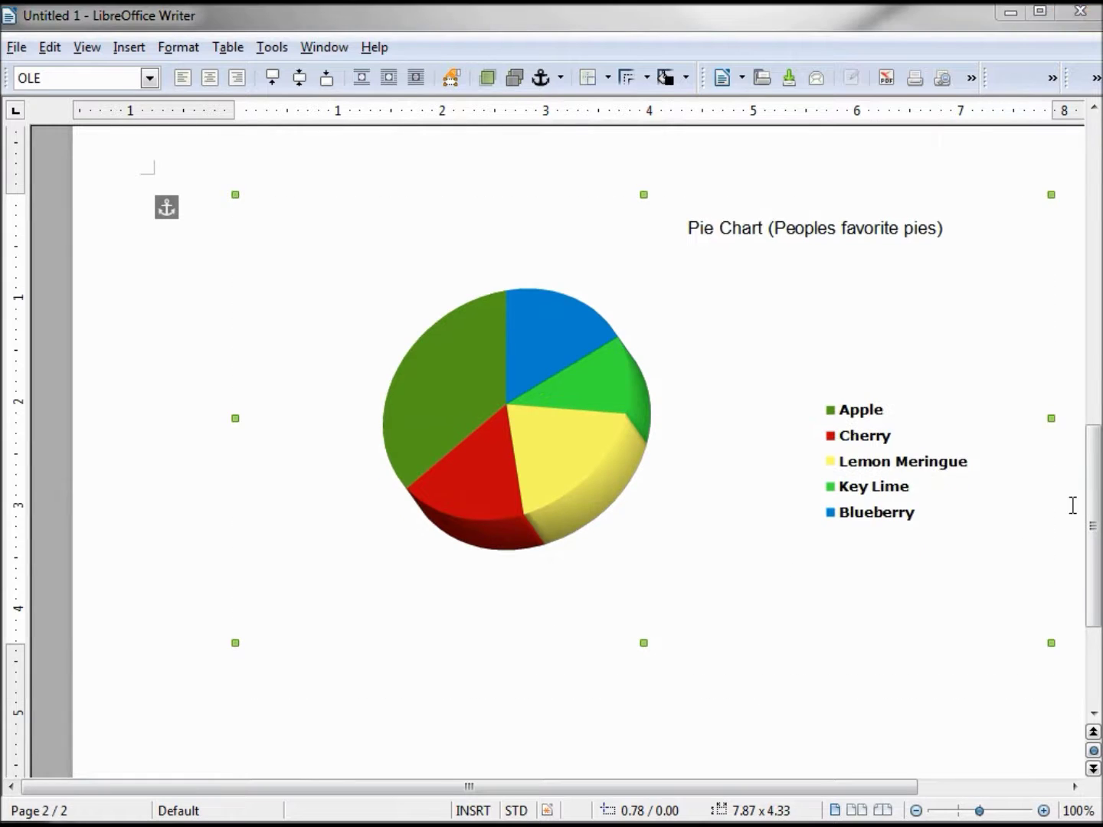
Insert a page break below the pie chart to start a third page
mouse_move(1095, 486)
left_mouse_down()
mouse_move(1095, 593)
mouse_move(1095, 469)
left_mouse_up()
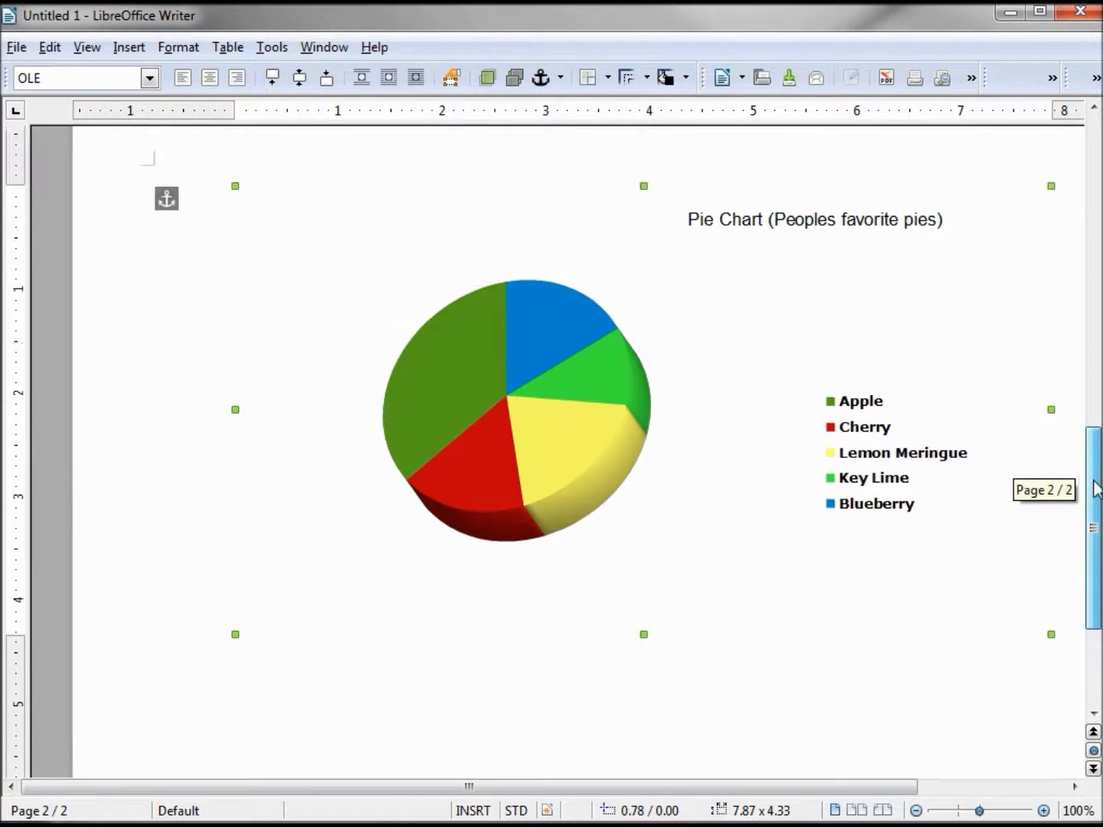
left_click(165, 310)
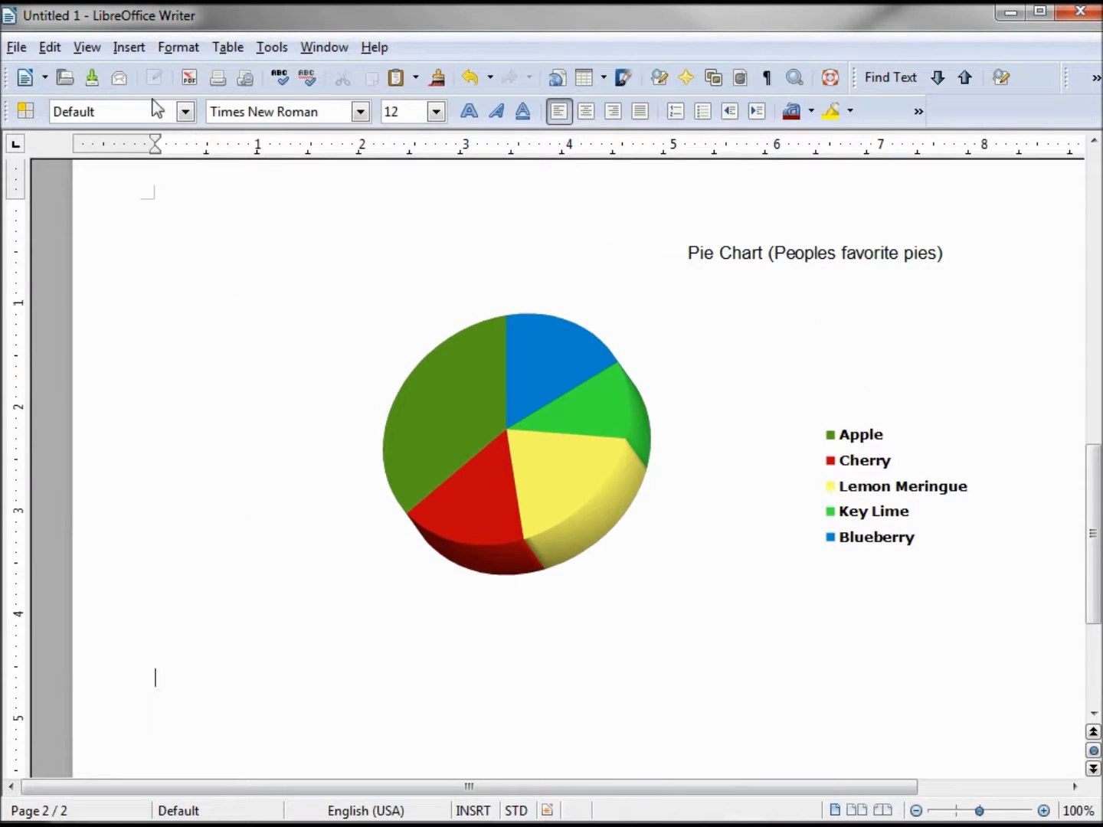
left_click(128, 47)
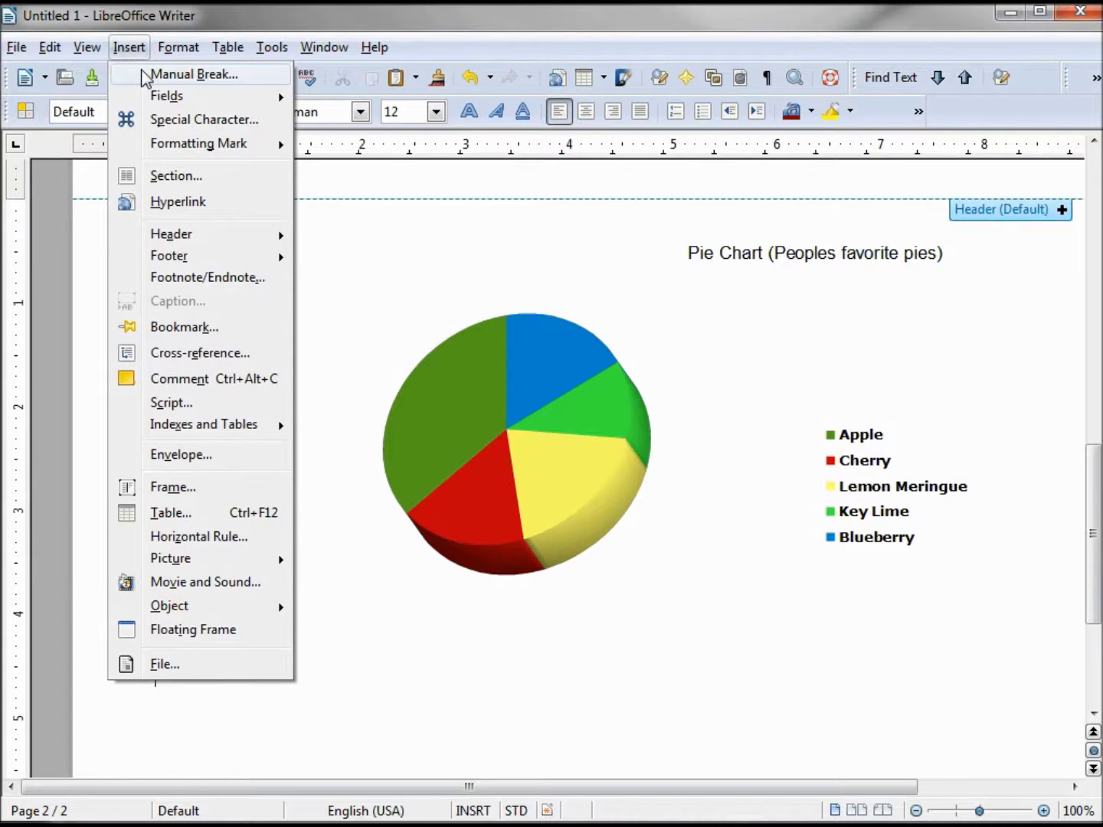
left_click(145, 73)
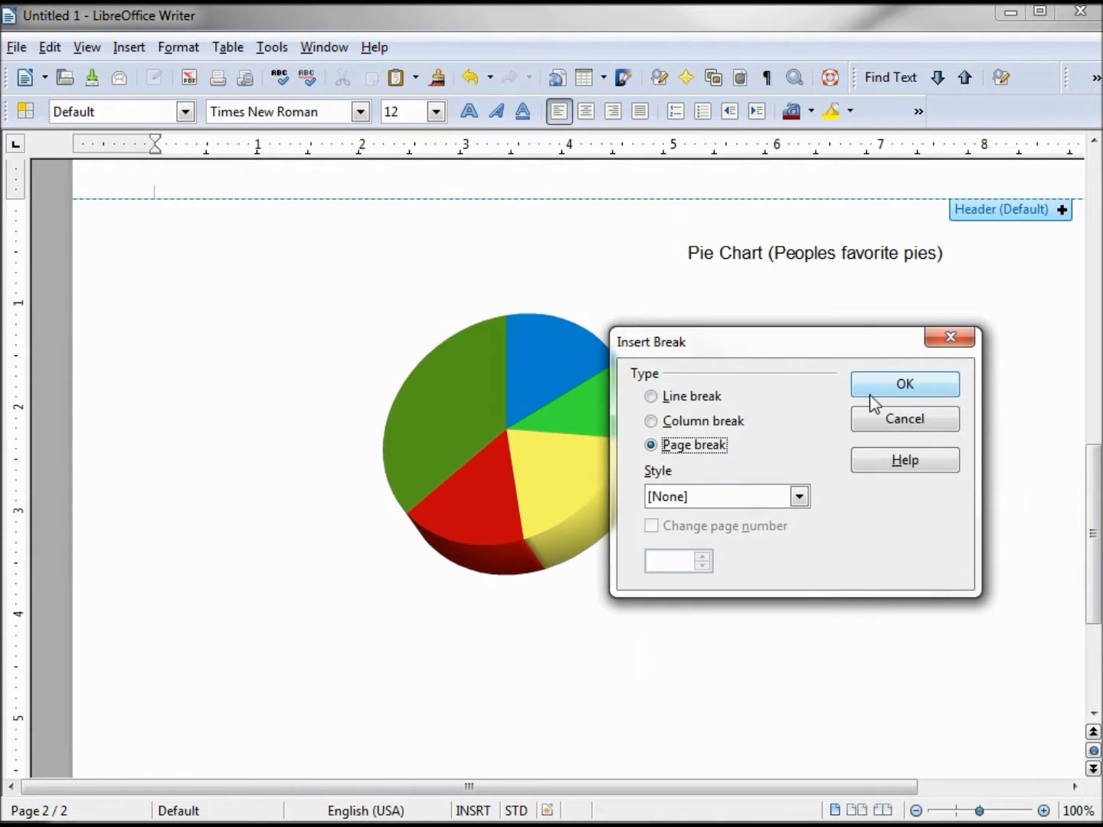
left_click(894, 387)
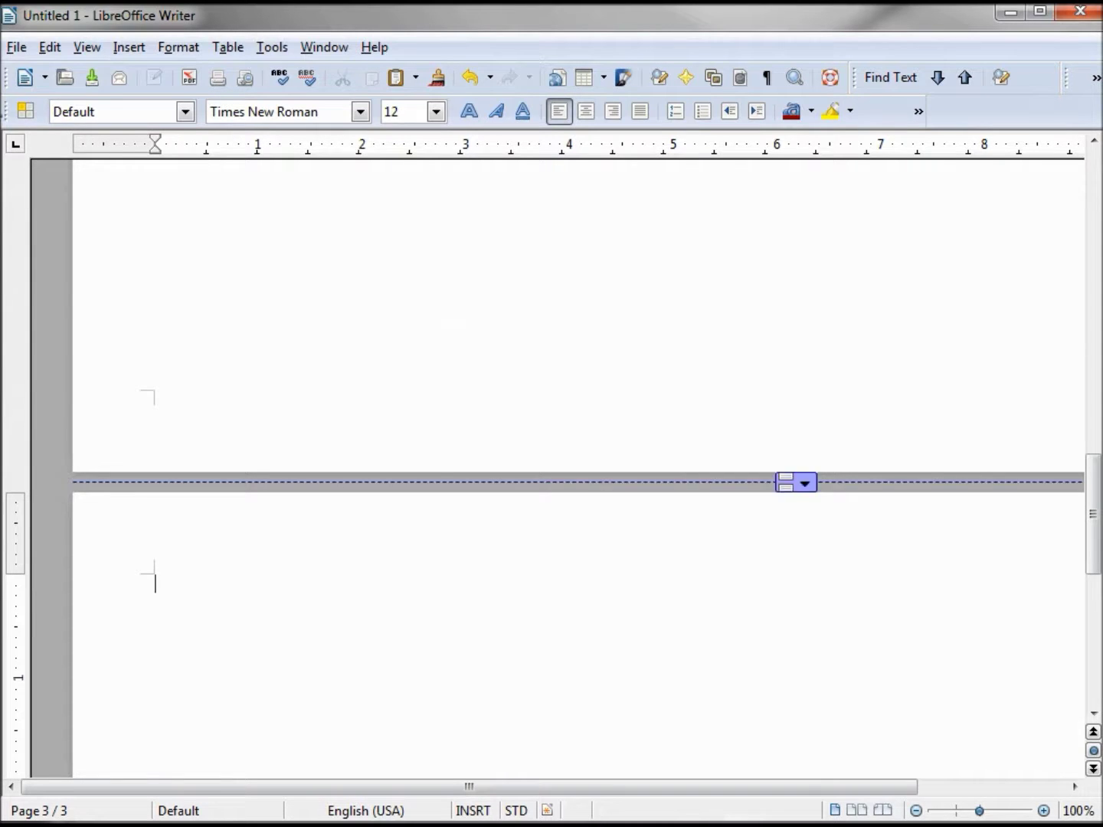
Insert a new LibreOffice 3.5 Spreadsheet OLE object on page 3
left_click(120, 51)
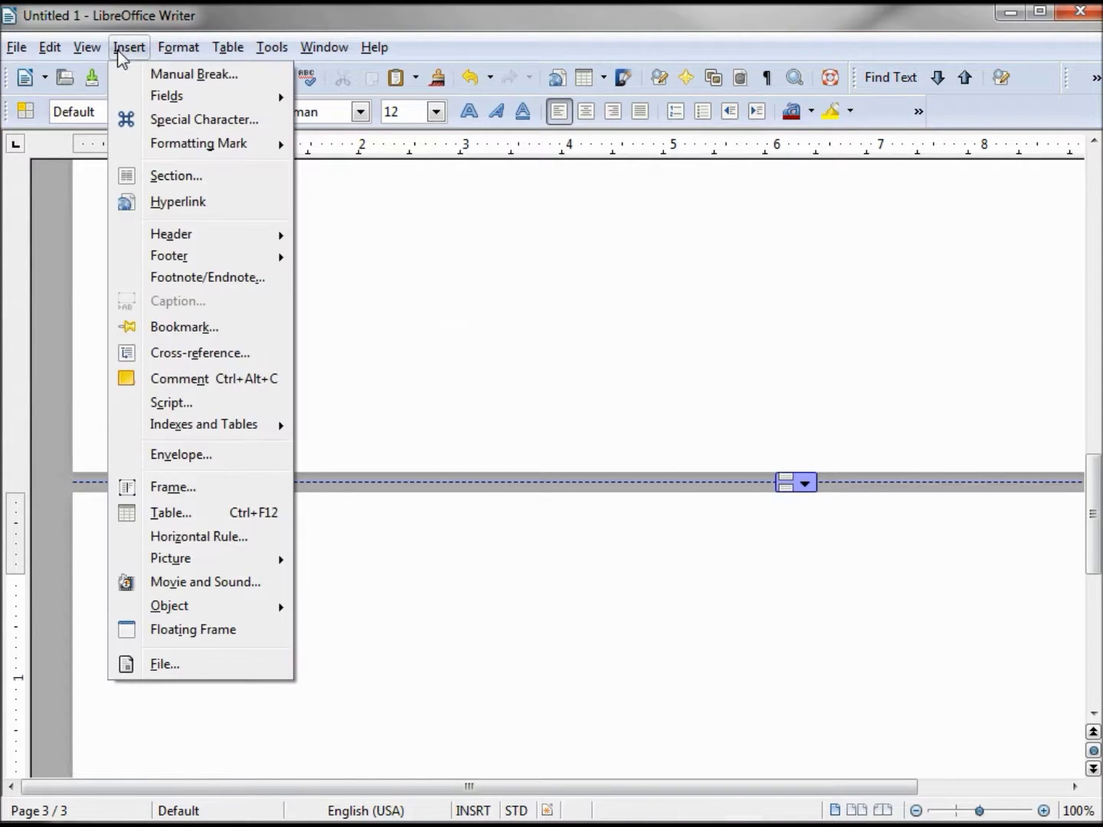
mouse_move(201, 608)
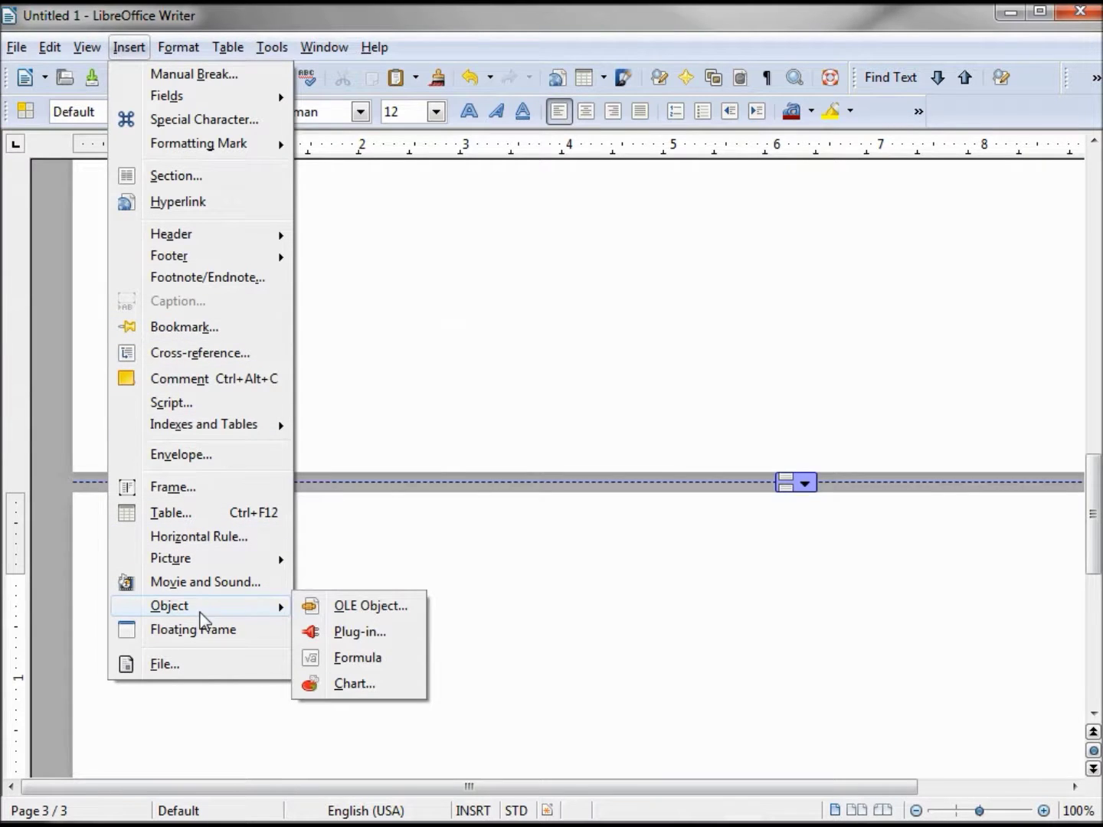
left_click(345, 609)
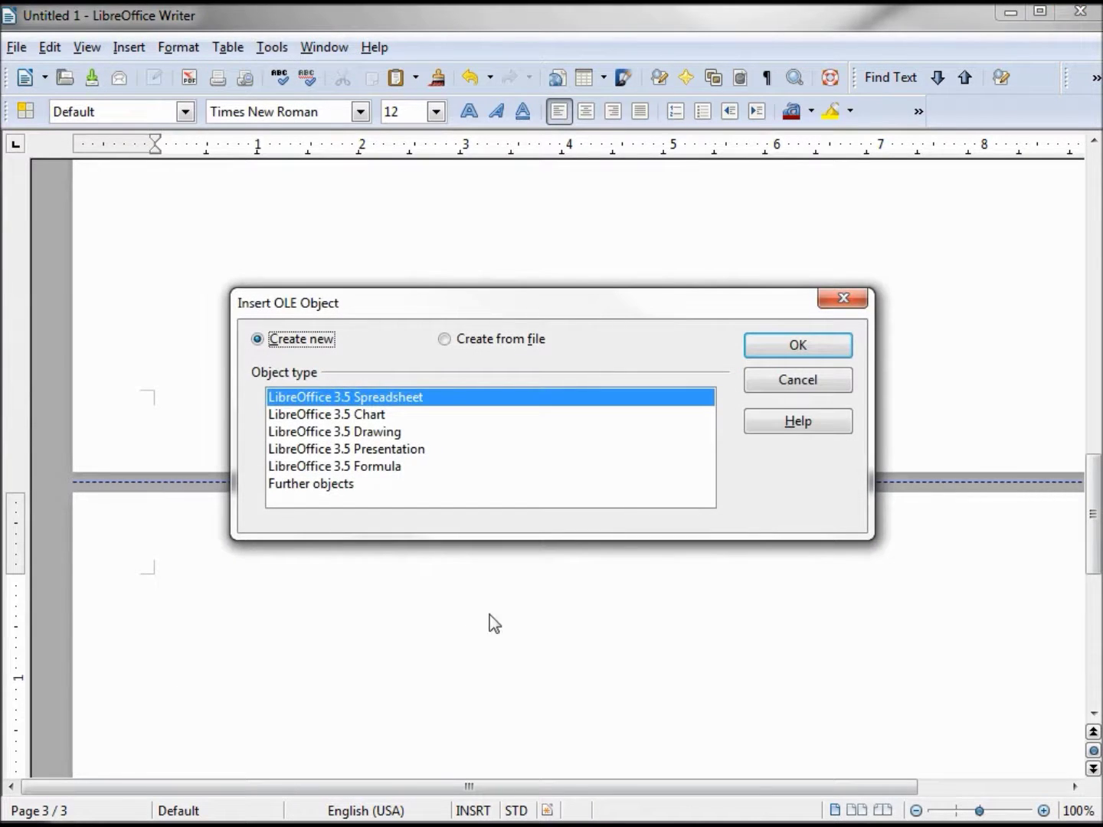
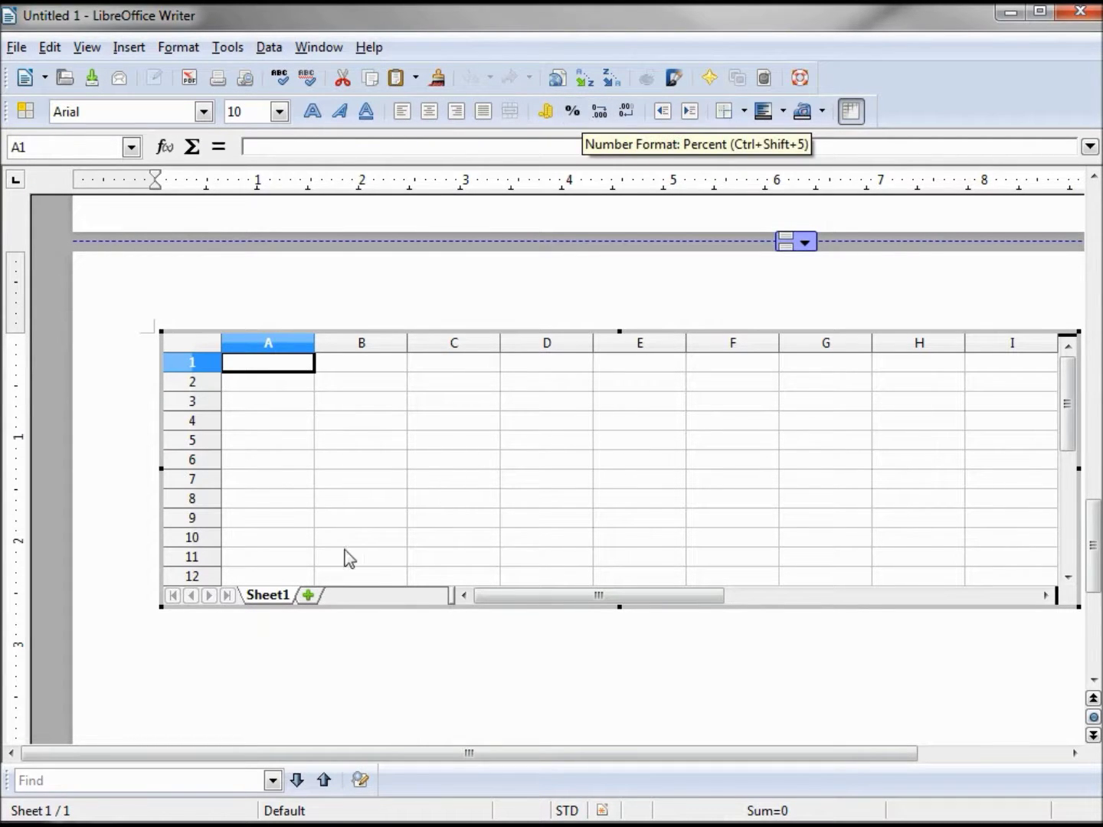
Enter 15 in B2, 22 in C2 and the formula =b2+c2 in D2 of the embedded spreadsheet, and leave its editing mode
left_click(345, 381)
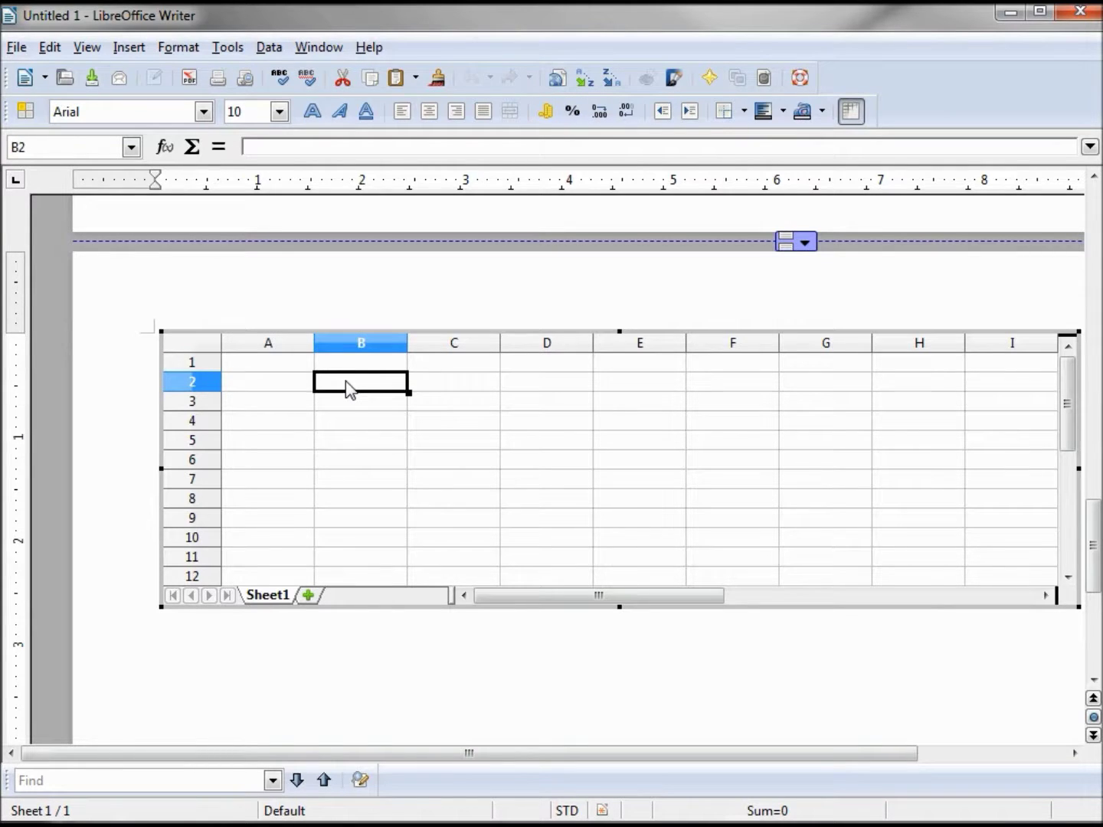
type("15")
key("Tab")
type("22")
key("Tab")
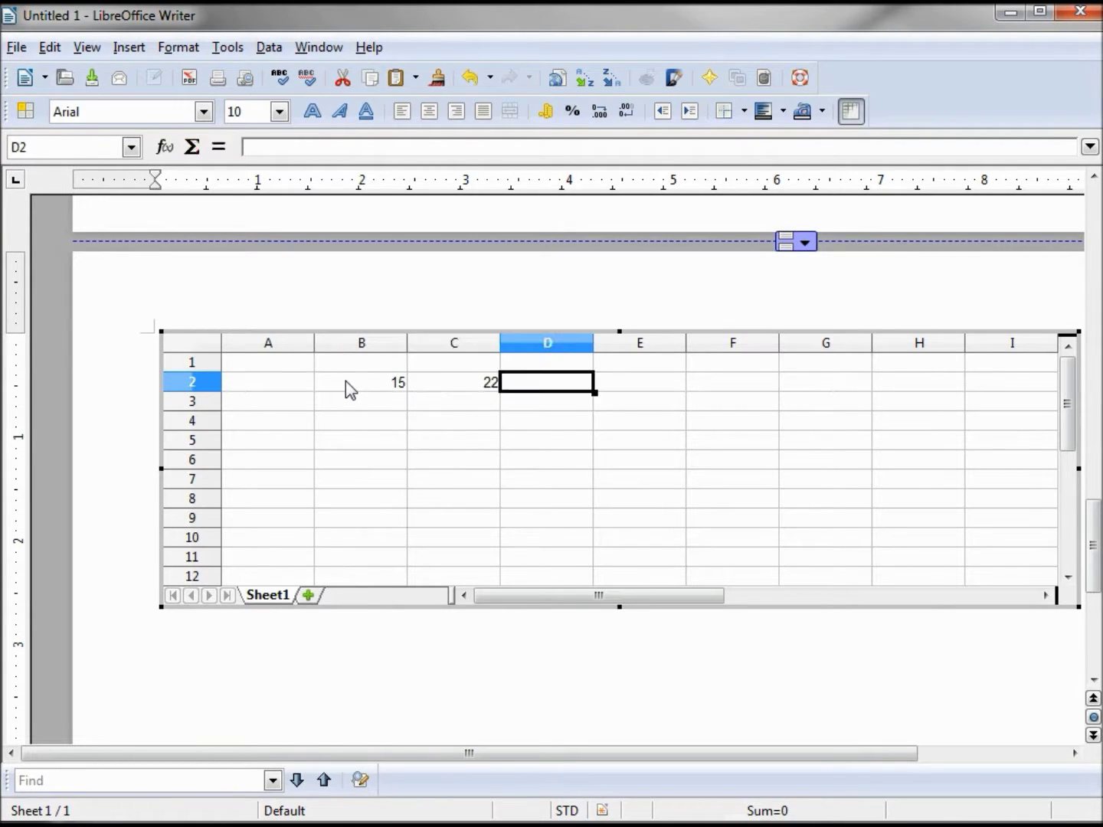
type("=b2+c2")
key("Return")
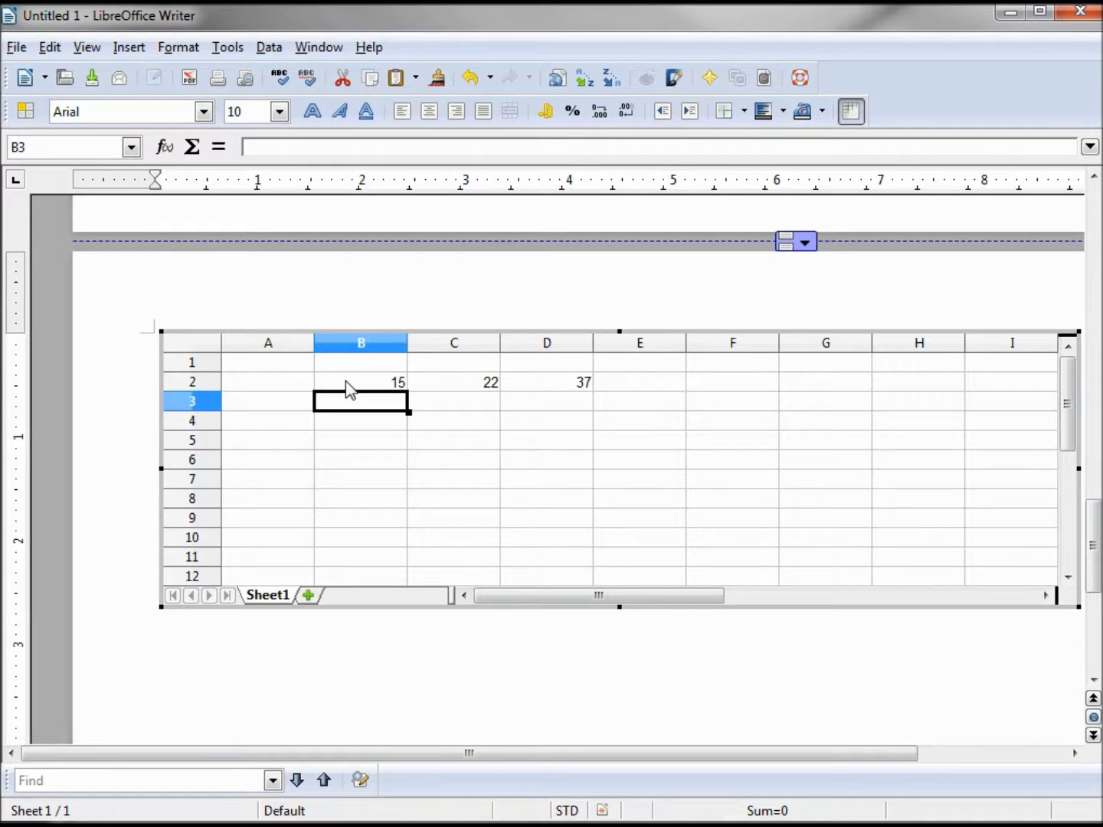
left_click(403, 672)
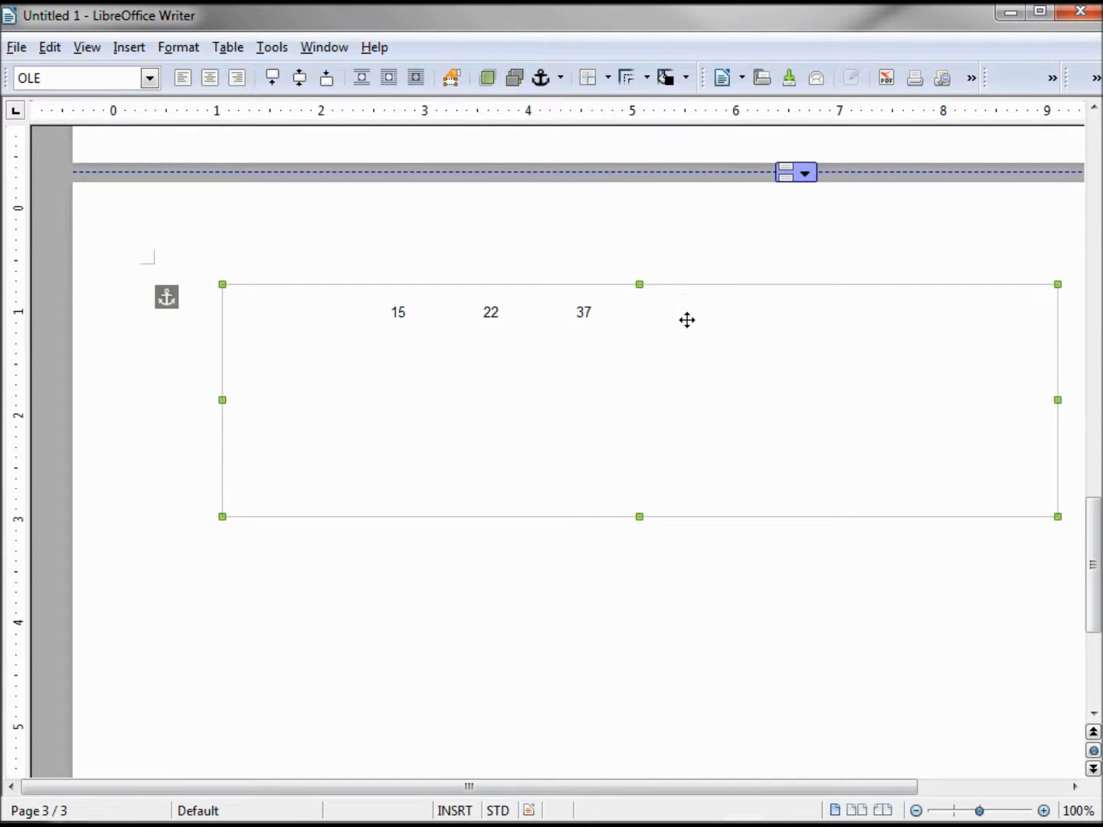
left_click_drag(639, 516, 639, 335)
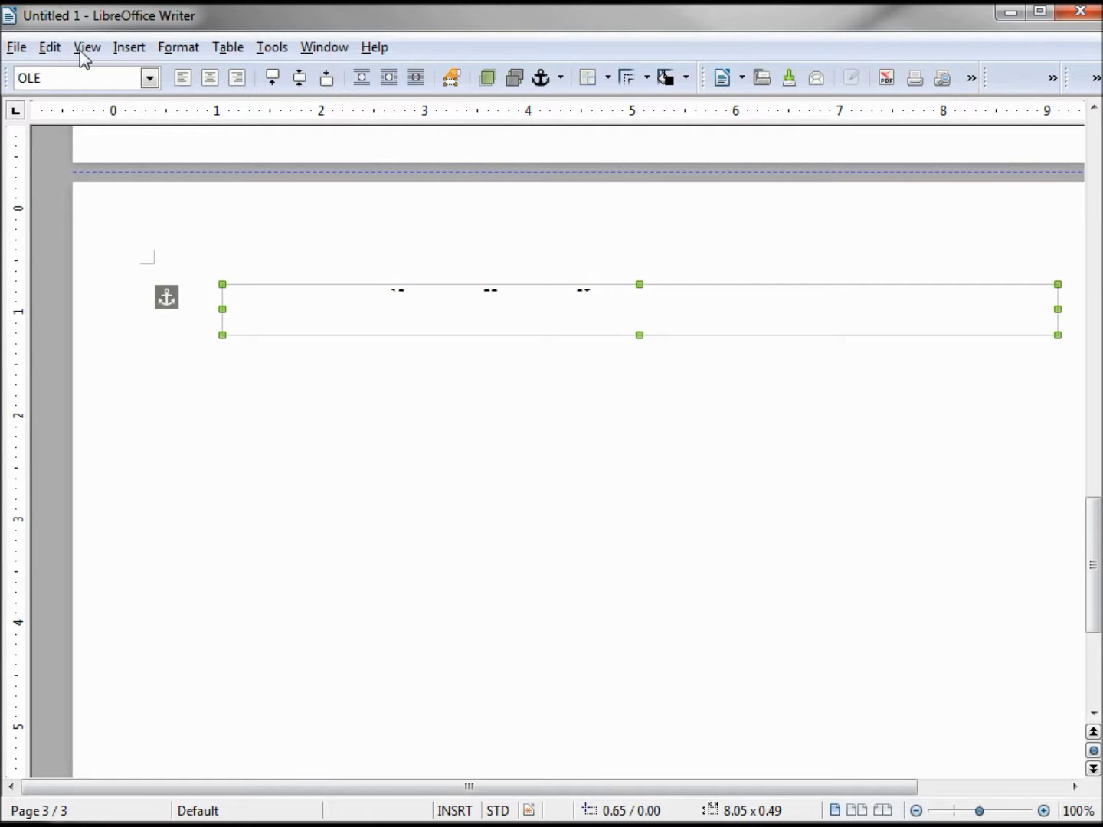
left_click(52, 48)
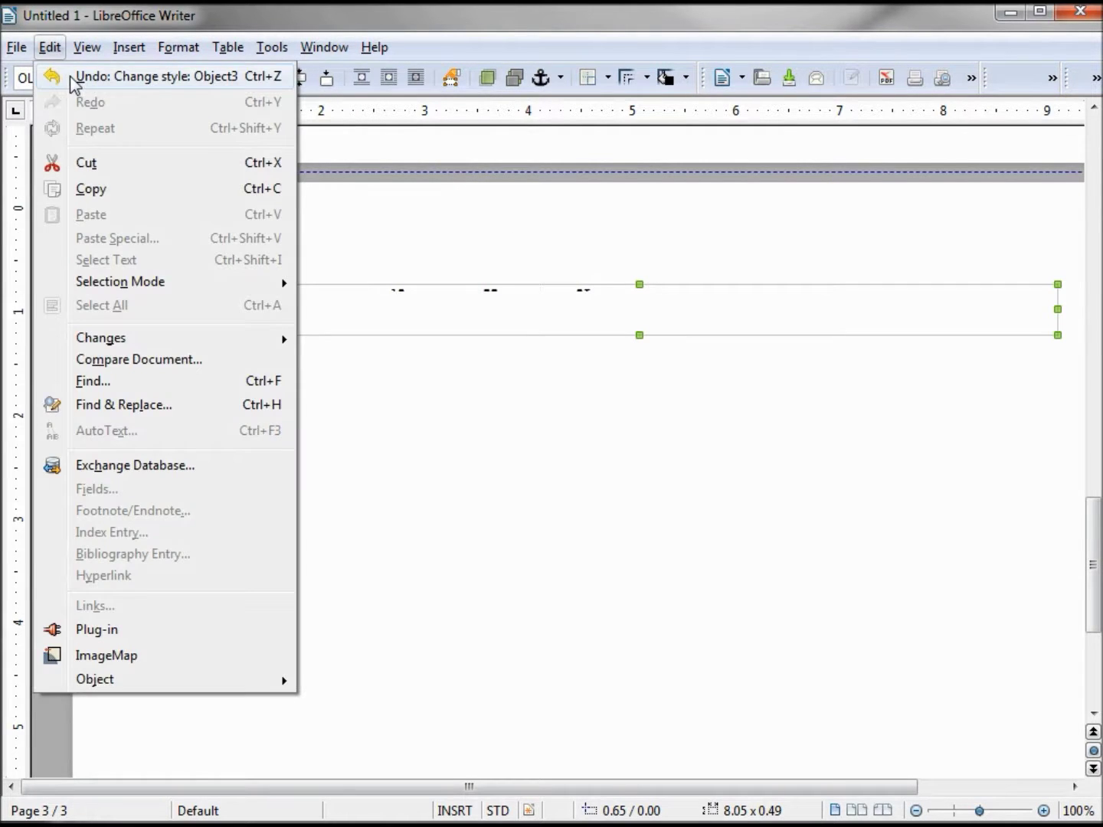
left_click(71, 80)
Edit the embedded spreadsheet and crop its visible area to cells B1 to D2, about 2.68 x 0.37 inches
double_click(477, 390)
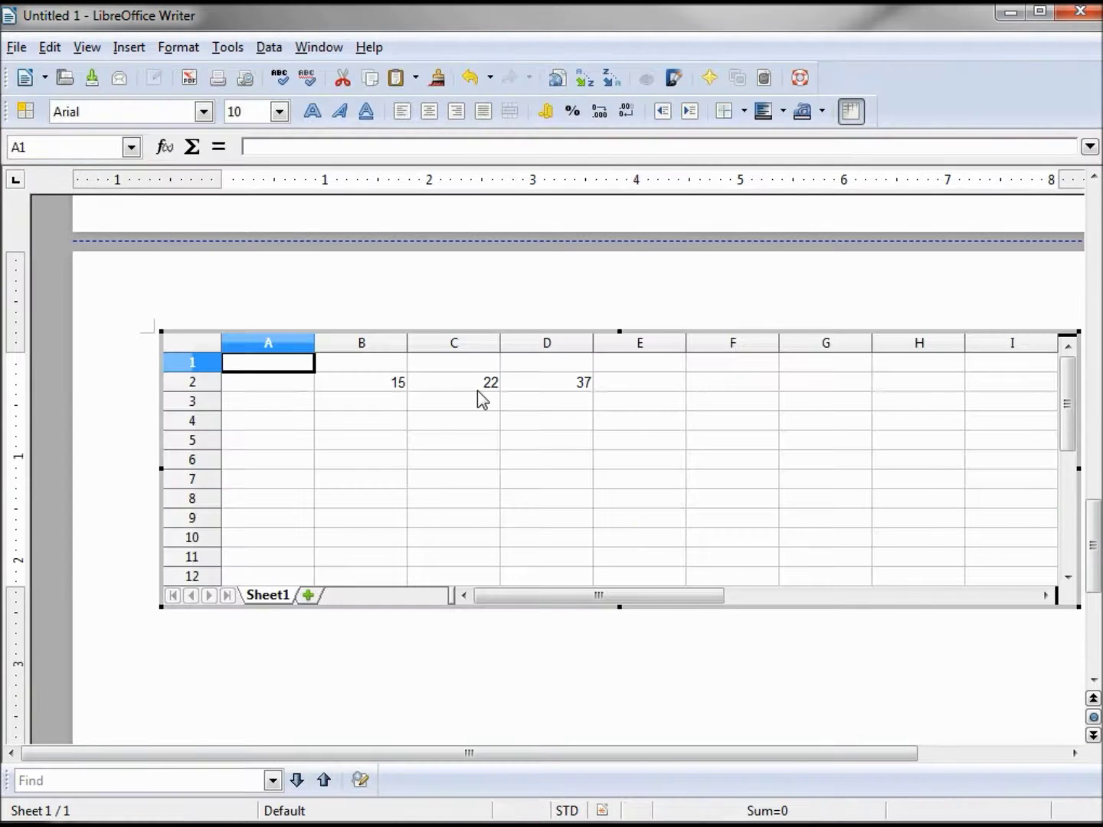
left_click_drag(618, 609, 618, 414)
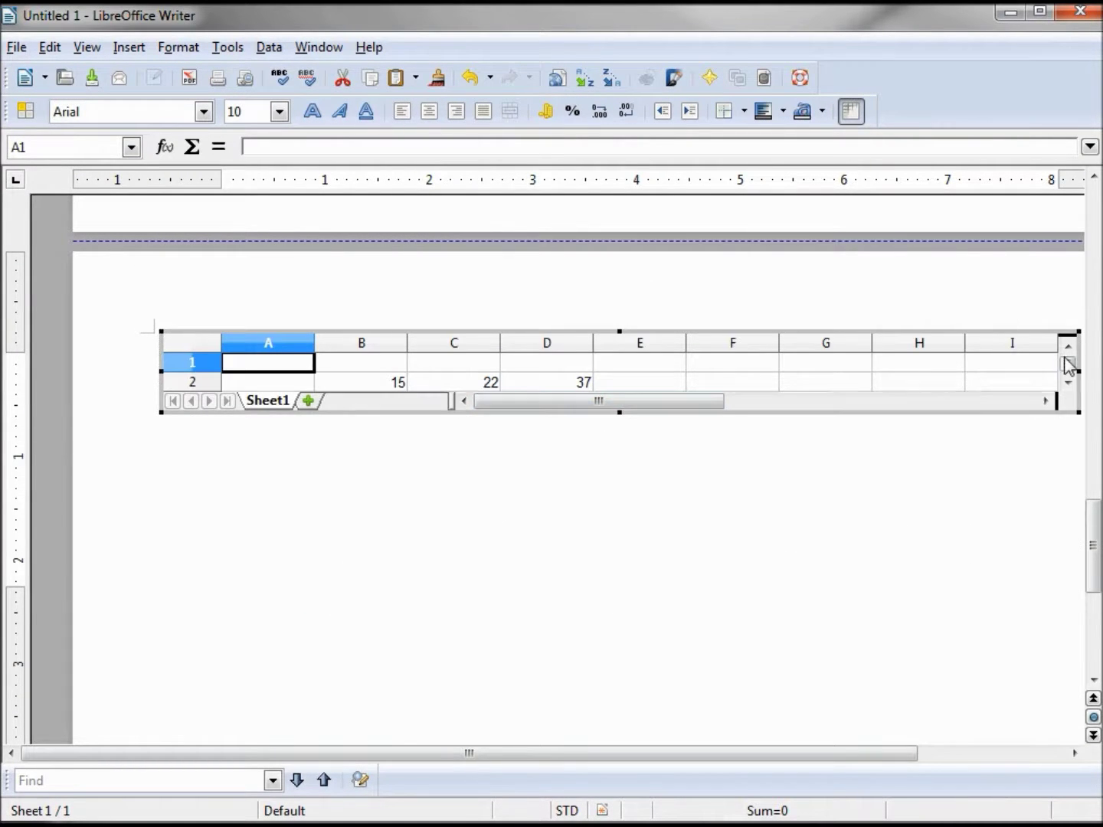
left_click_drag(1079, 372, 654, 376)
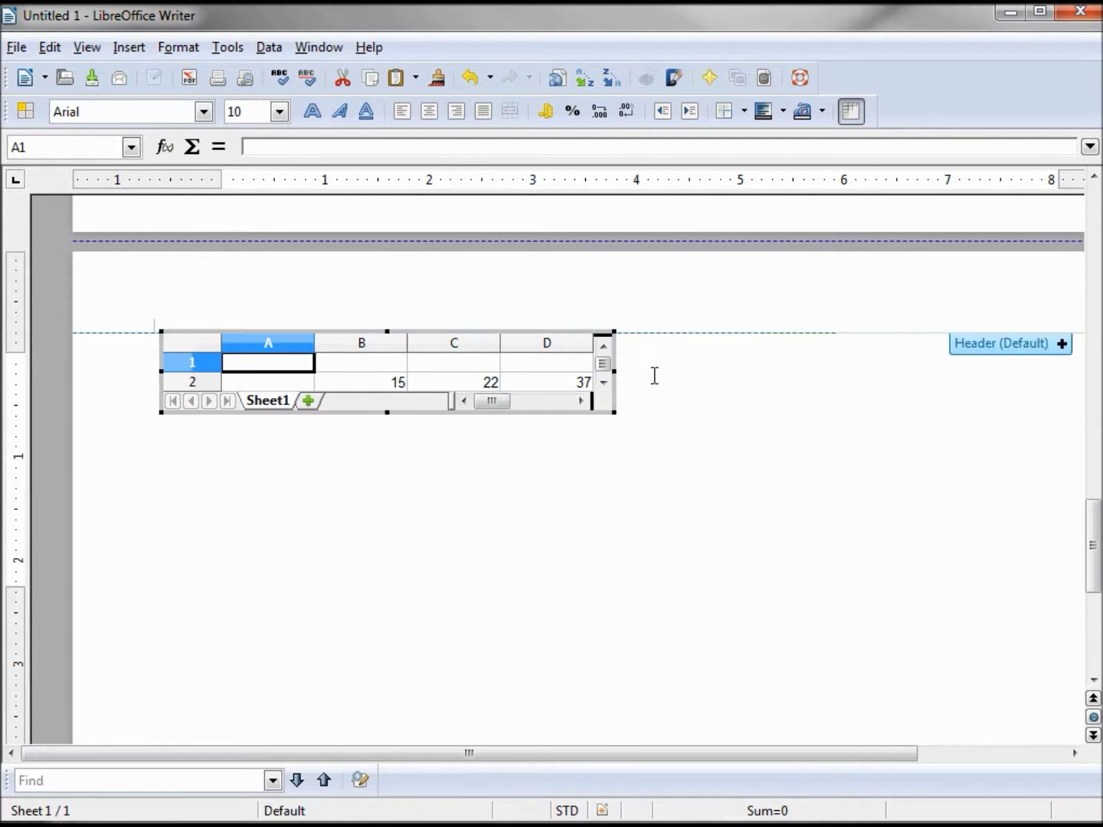
left_click_drag(161, 372, 332, 372)
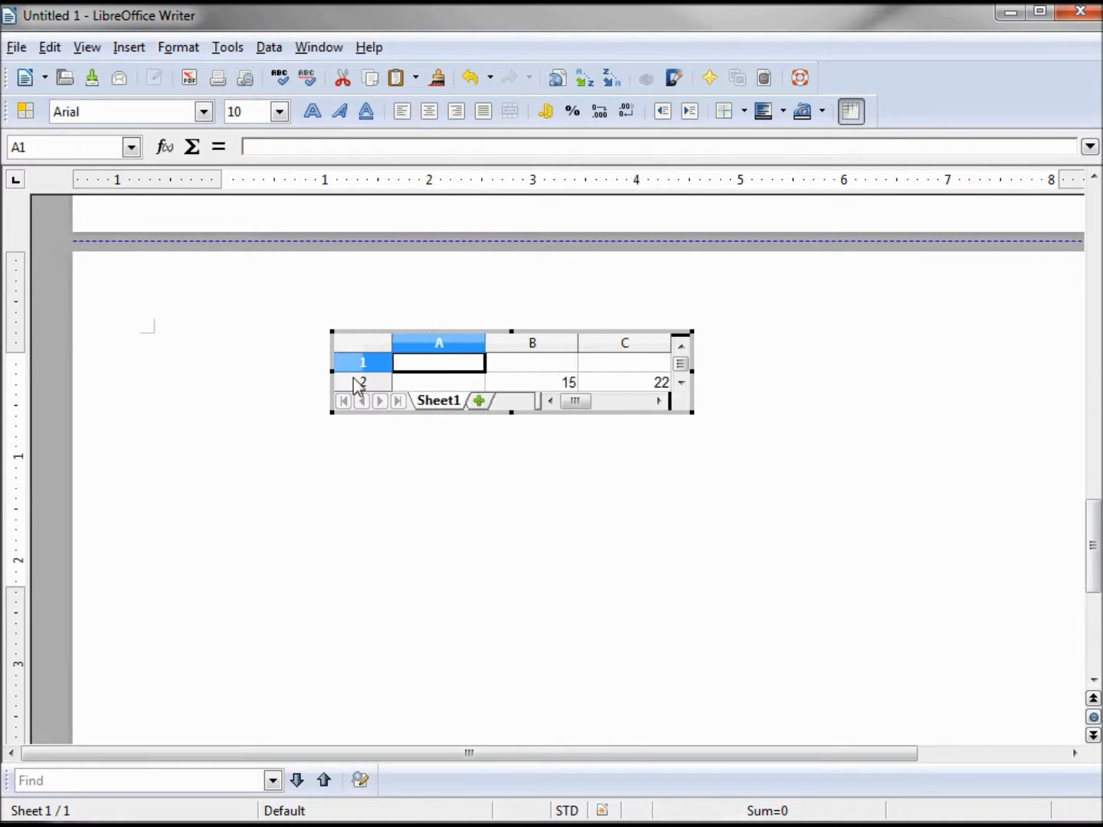
left_click_drag(595, 402, 601, 402)
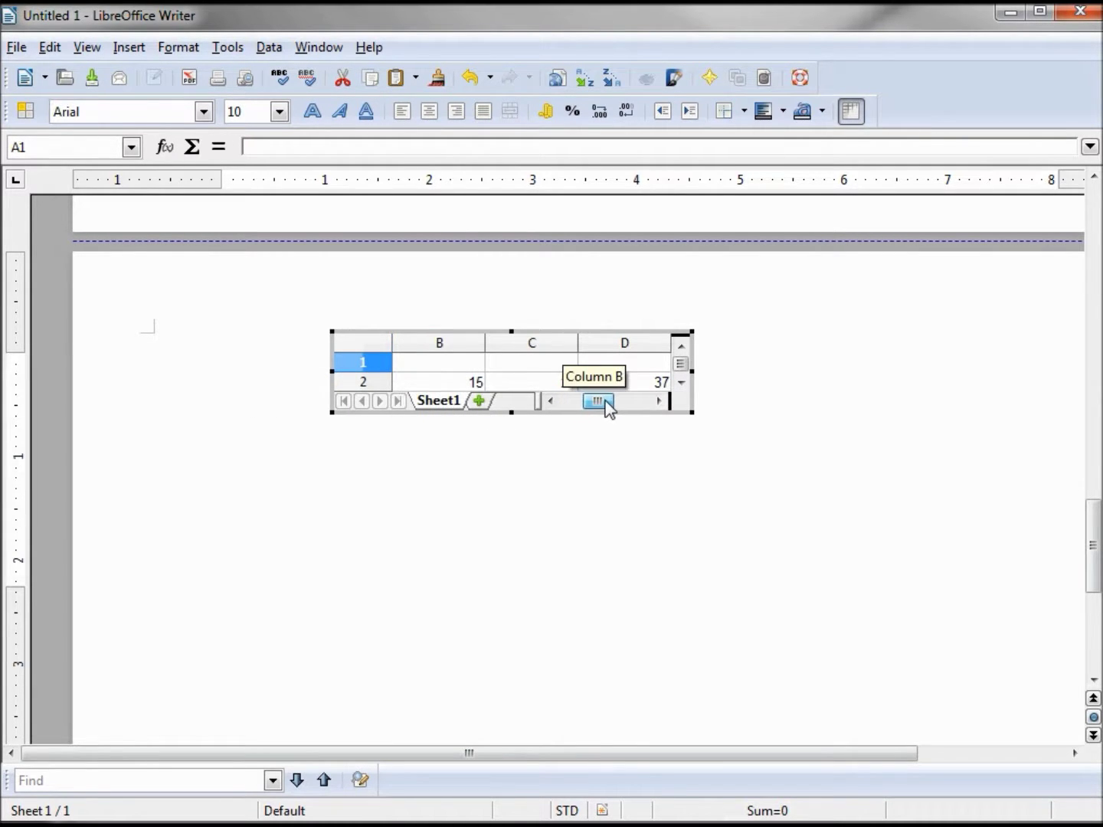
key("Escape")
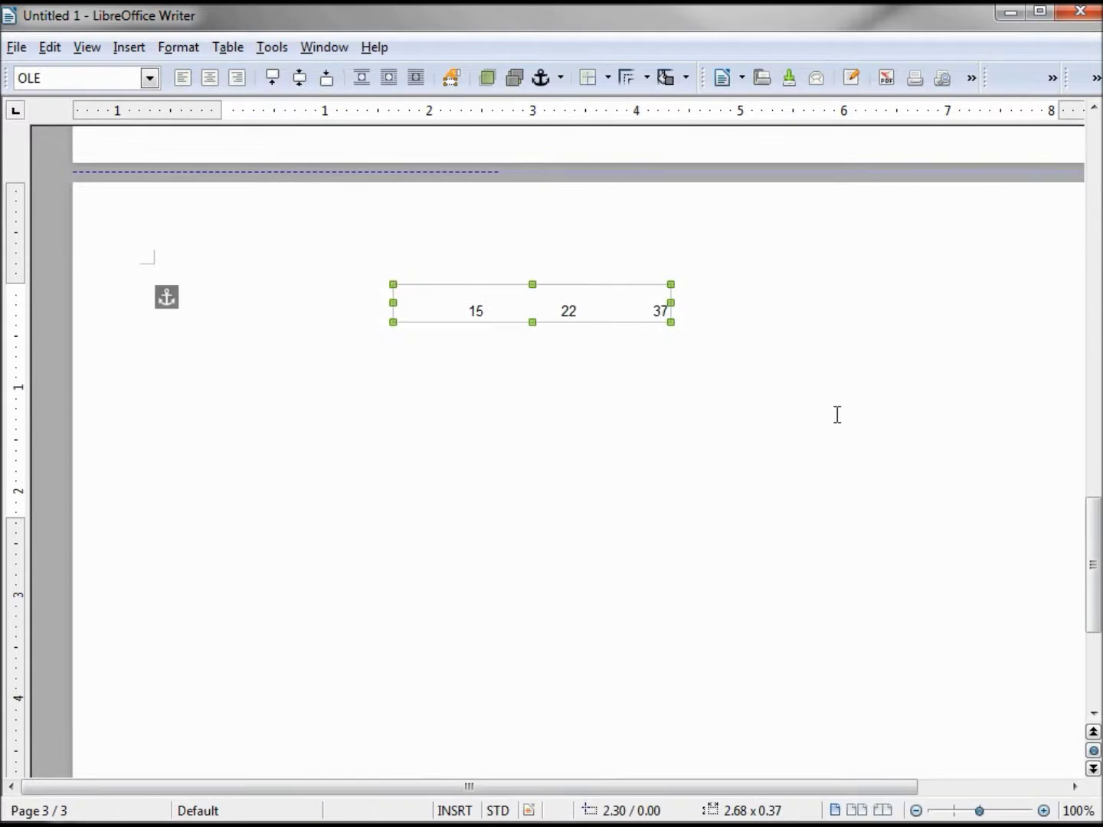
left_click(785, 406)
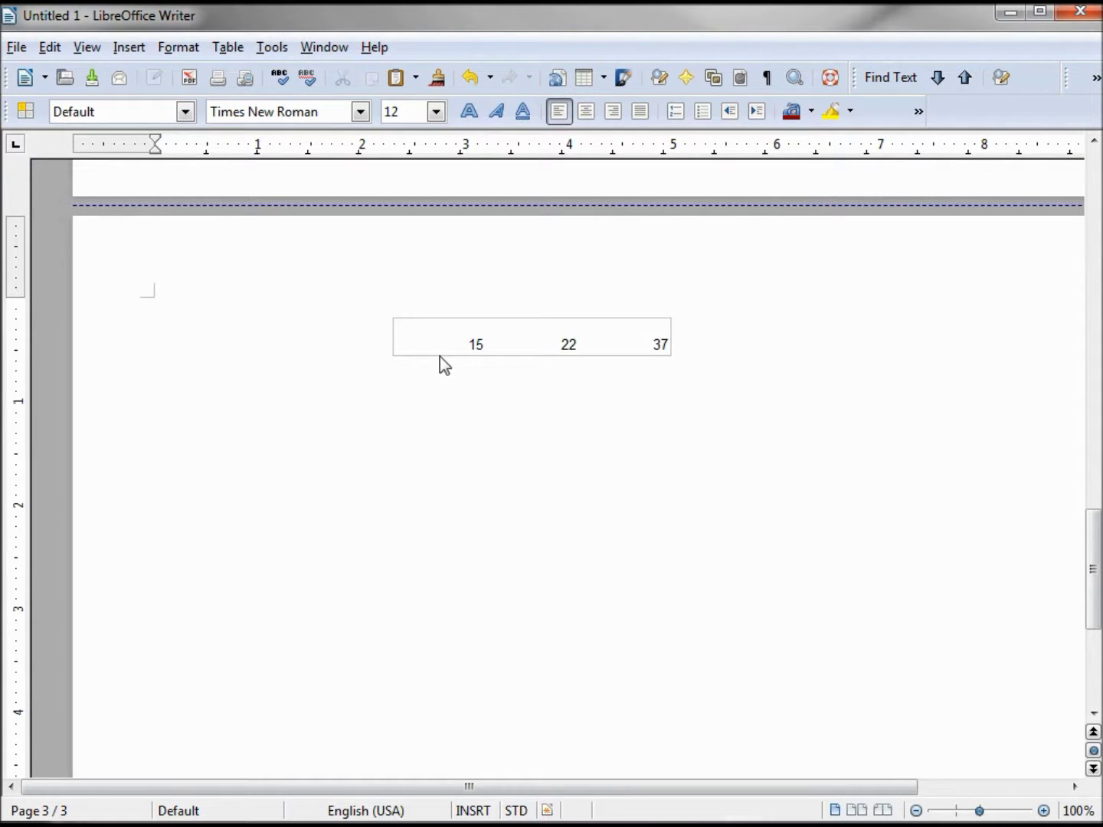
Open the page preview of the document
left_click(244, 77)
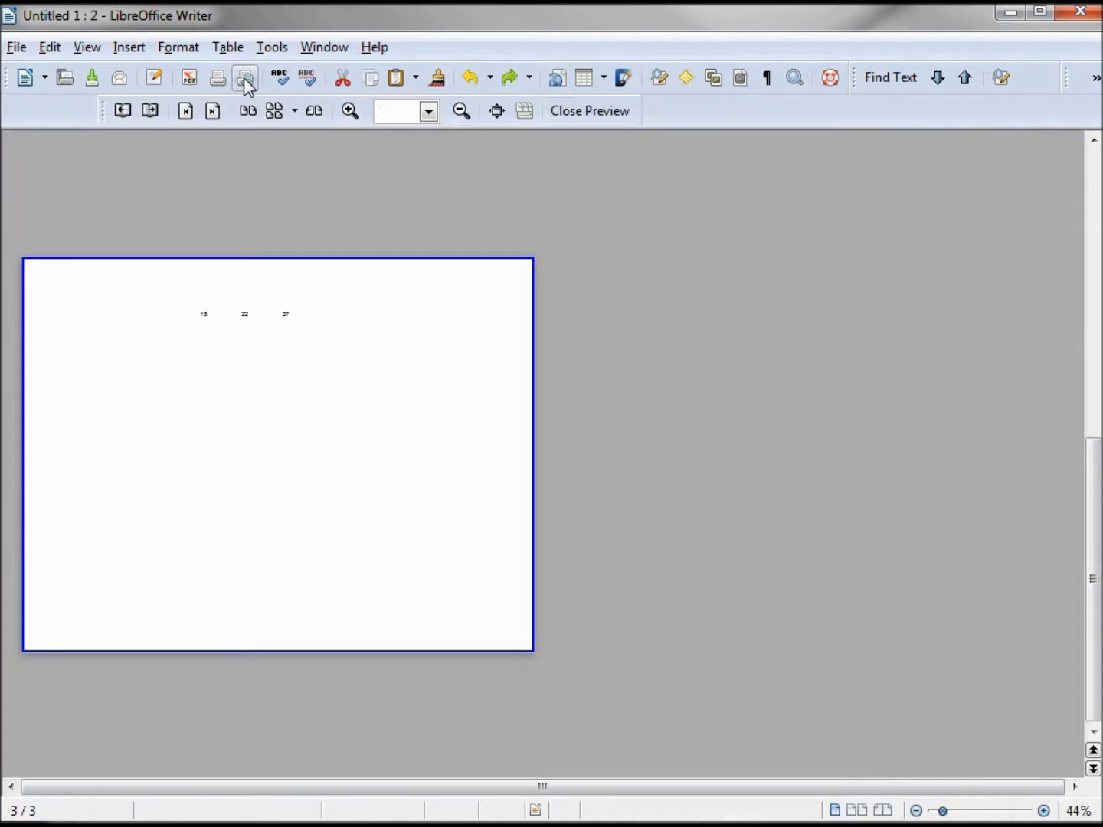